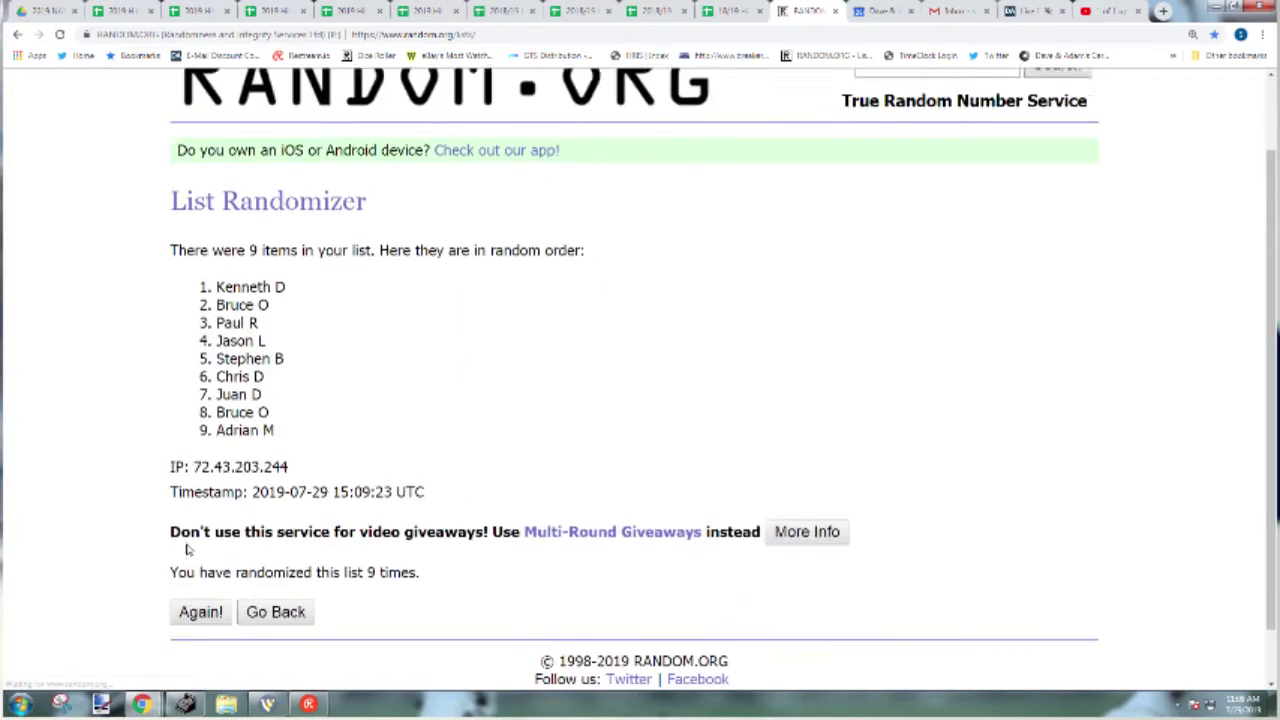
Step: Randomize the participant list once more and paste the resulting order into the break spreadsheet starting at D1
{"action": "left_click", "coordinate": [190, 549]}
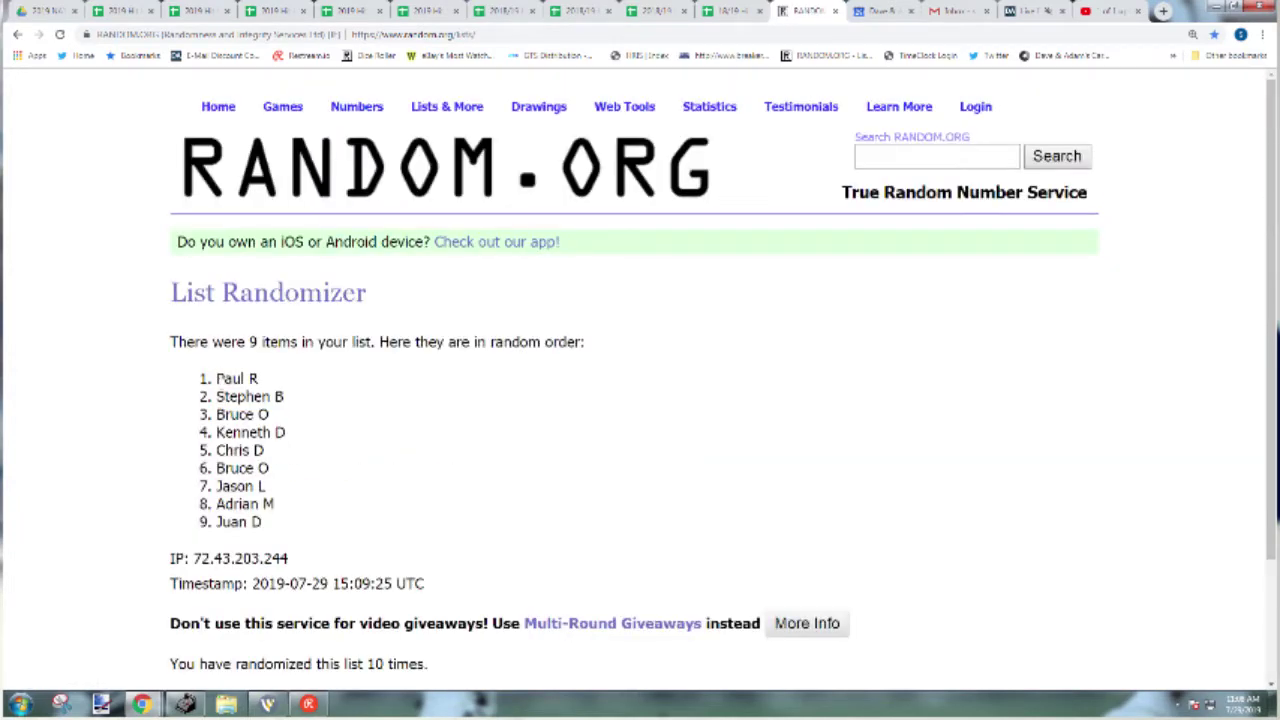
{"action": "left_click_drag", "start_coordinate": [218, 378], "coordinate": [278, 537]}
{"action": "key", "text": "ctrl+c"}
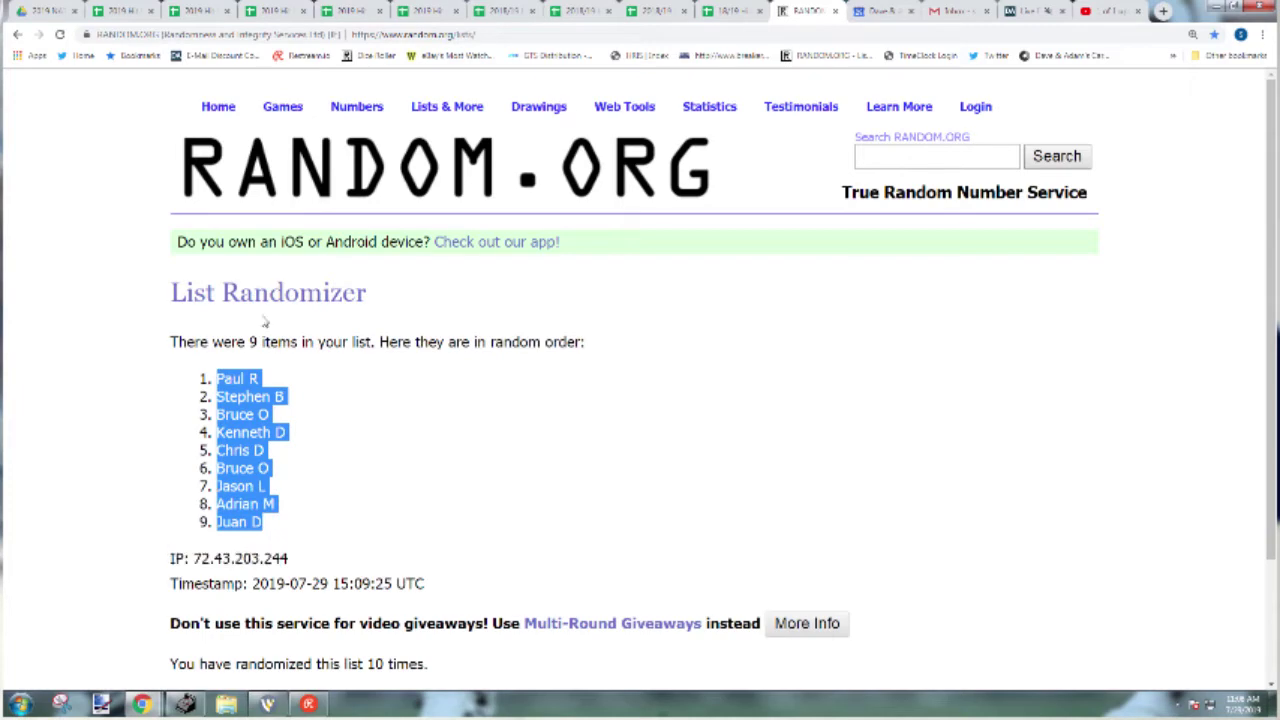
{"action": "left_click", "coordinate": [730, 10]}
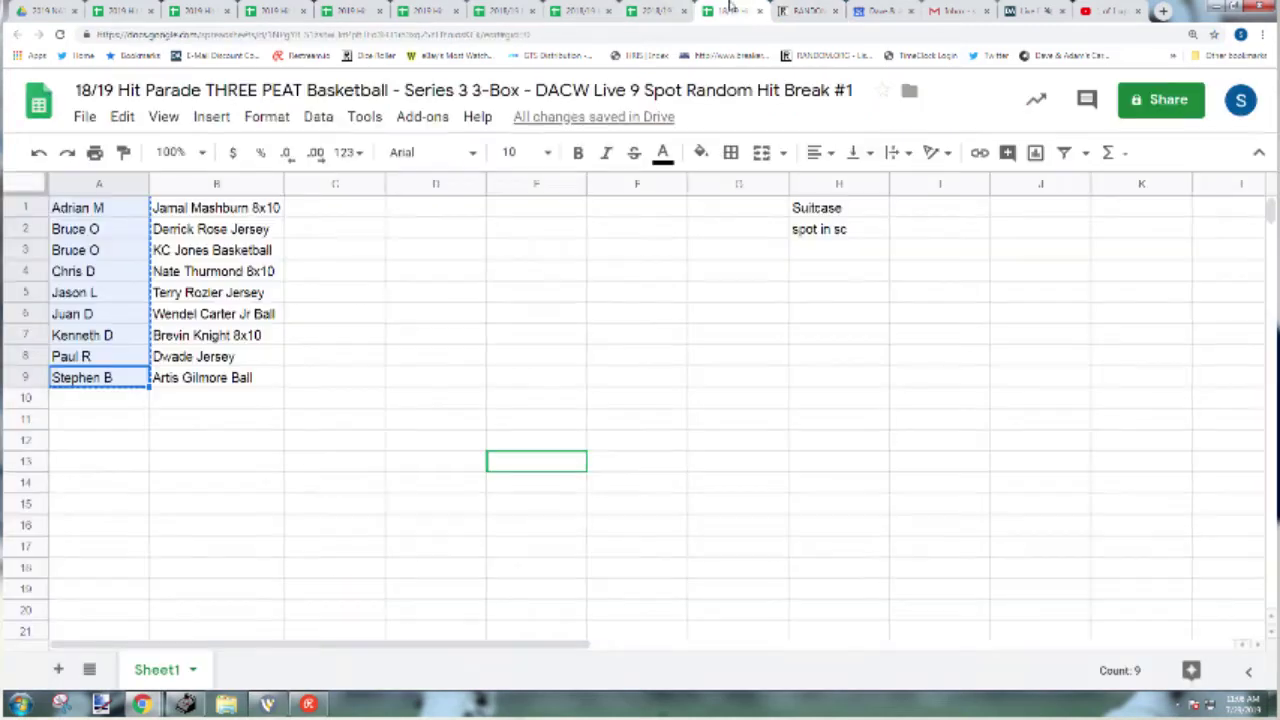
{"action": "left_click", "coordinate": [456, 208]}
{"action": "key", "text": "ctrl+v"}
Step: Copy the hits in B1:B9 and roll two virtual dice with RANDOM.ORG's Dice Roller
{"action": "left_click_drag", "start_coordinate": [278, 382], "coordinate": [265, 210]}
{"action": "key", "text": "ctrl+c"}
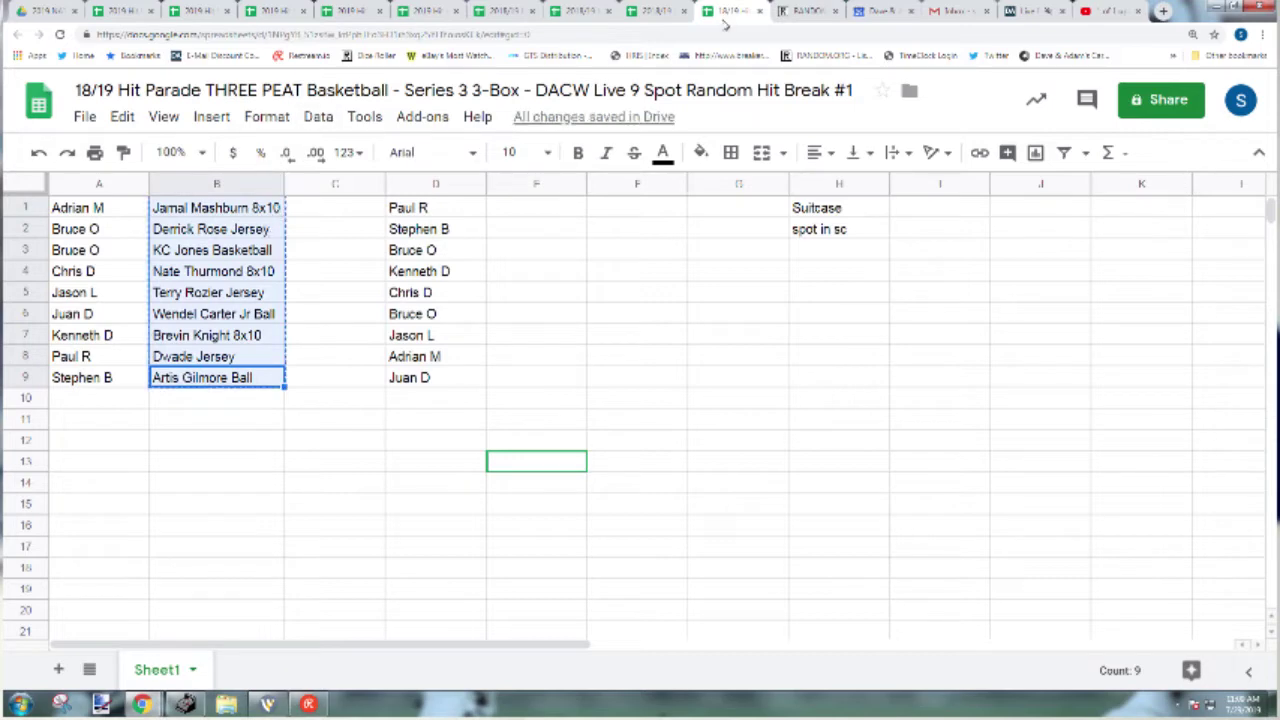
{"action": "left_click", "coordinate": [805, 10]}
{"action": "mouse_move", "coordinate": [283, 106]}
{"action": "left_click", "coordinate": [285, 201]}
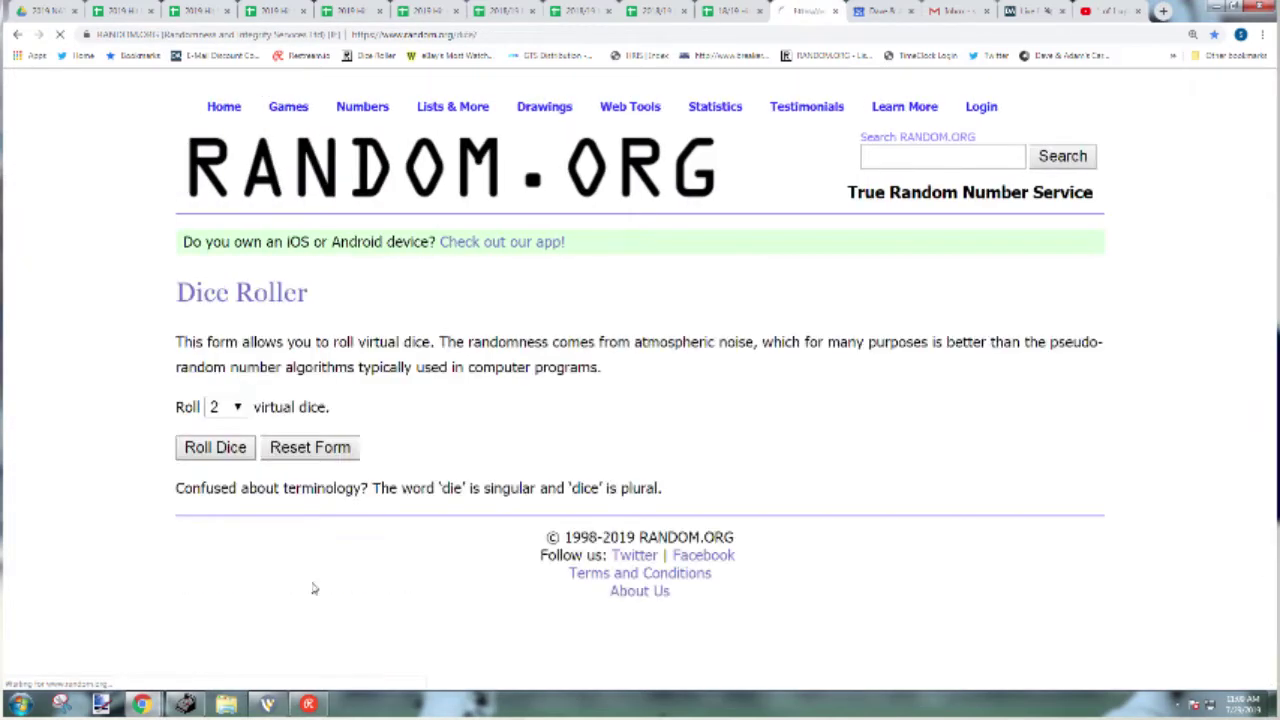
{"action": "left_click", "coordinate": [222, 450]}
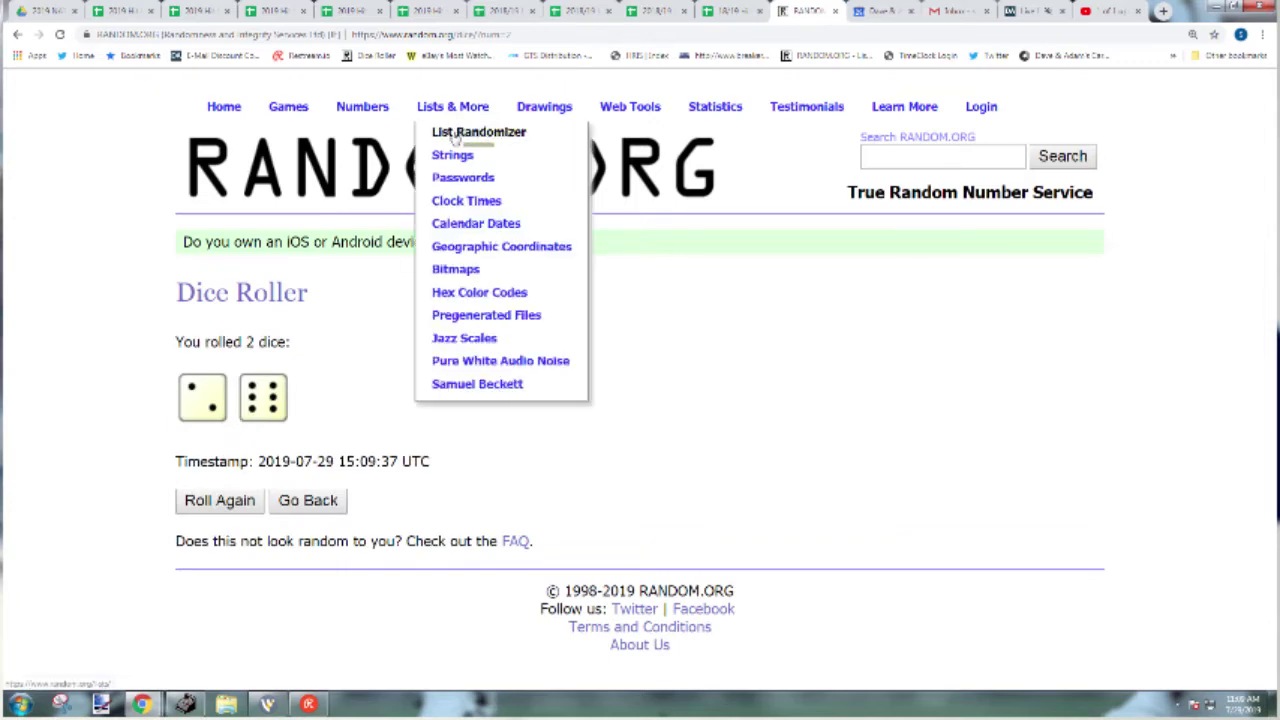
Step: Enter the copied hits as the items in RANDOM.ORG's List Randomizer
{"action": "left_click", "coordinate": [457, 134]}
{"action": "left_click", "coordinate": [290, 540]}
{"action": "key", "text": "ctrl+v"}
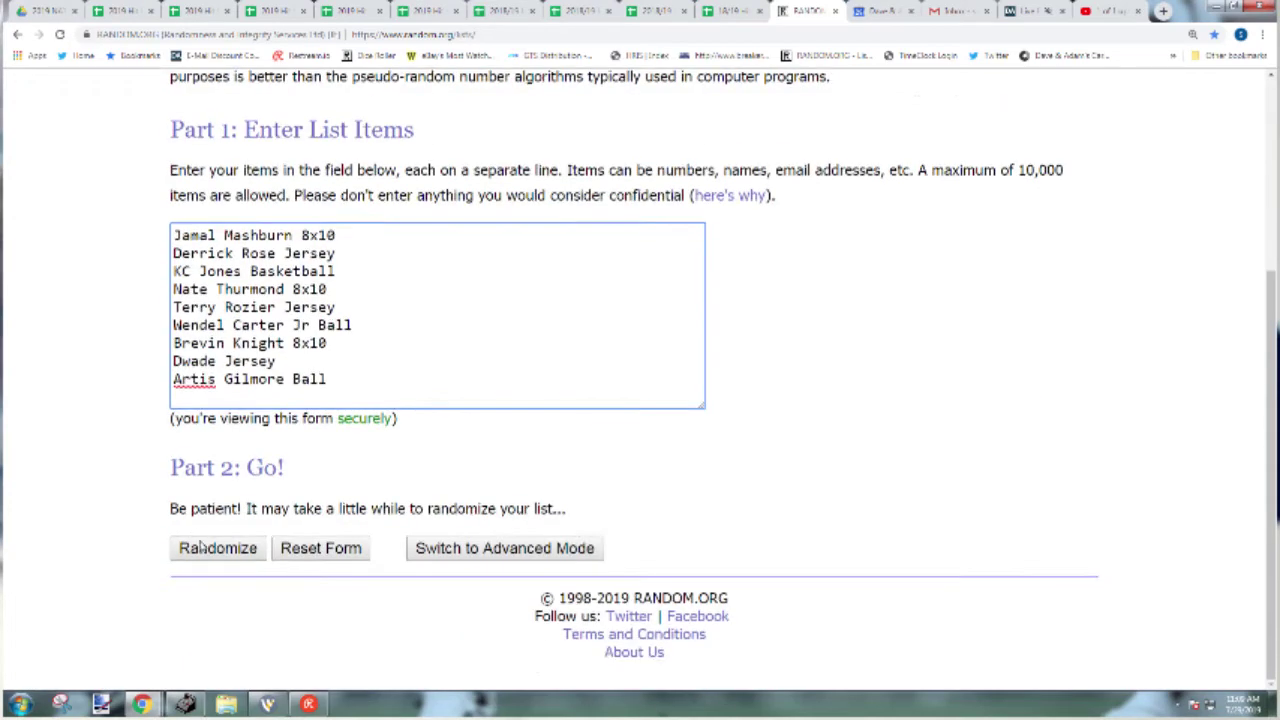
Step: Randomize the list of hits eight times in total
{"action": "left_click", "coordinate": [201, 598]}
{"action": "left_click", "coordinate": [190, 666]}
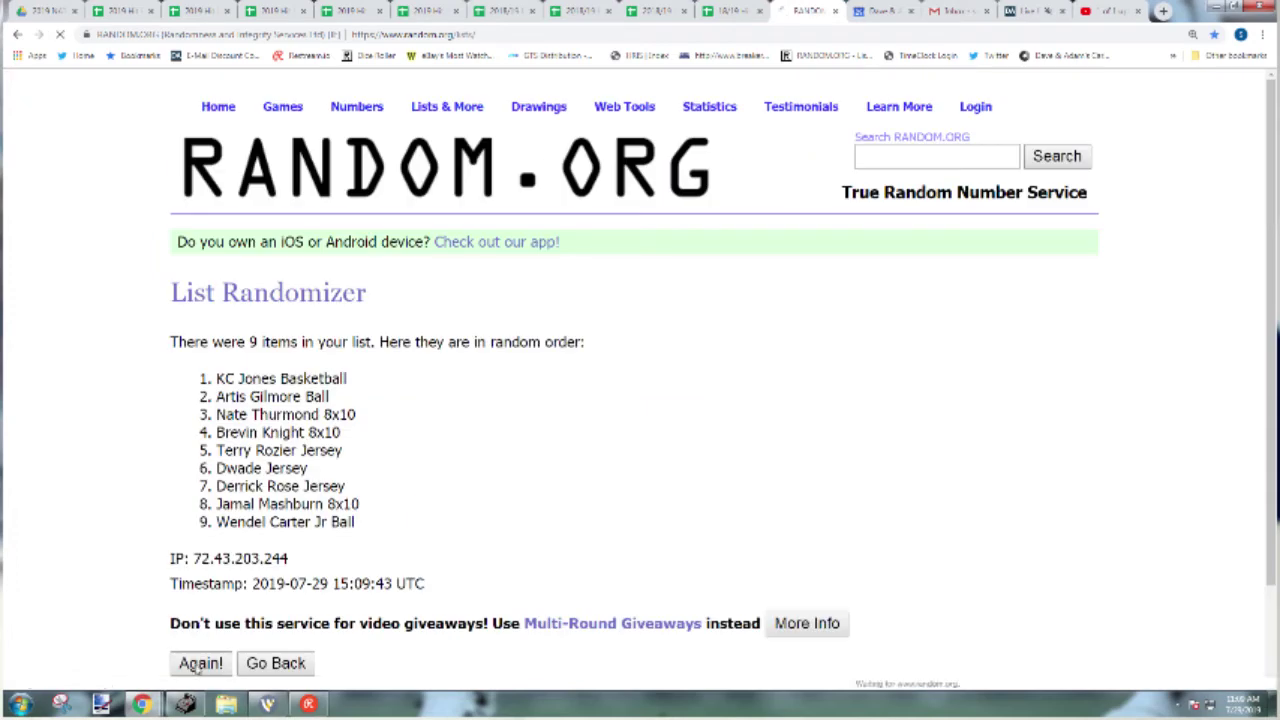
{"action": "scroll", "coordinate": [193, 650], "scroll_direction": "down", "scroll_amount": 1}
{"action": "left_click", "coordinate": [193, 638]}
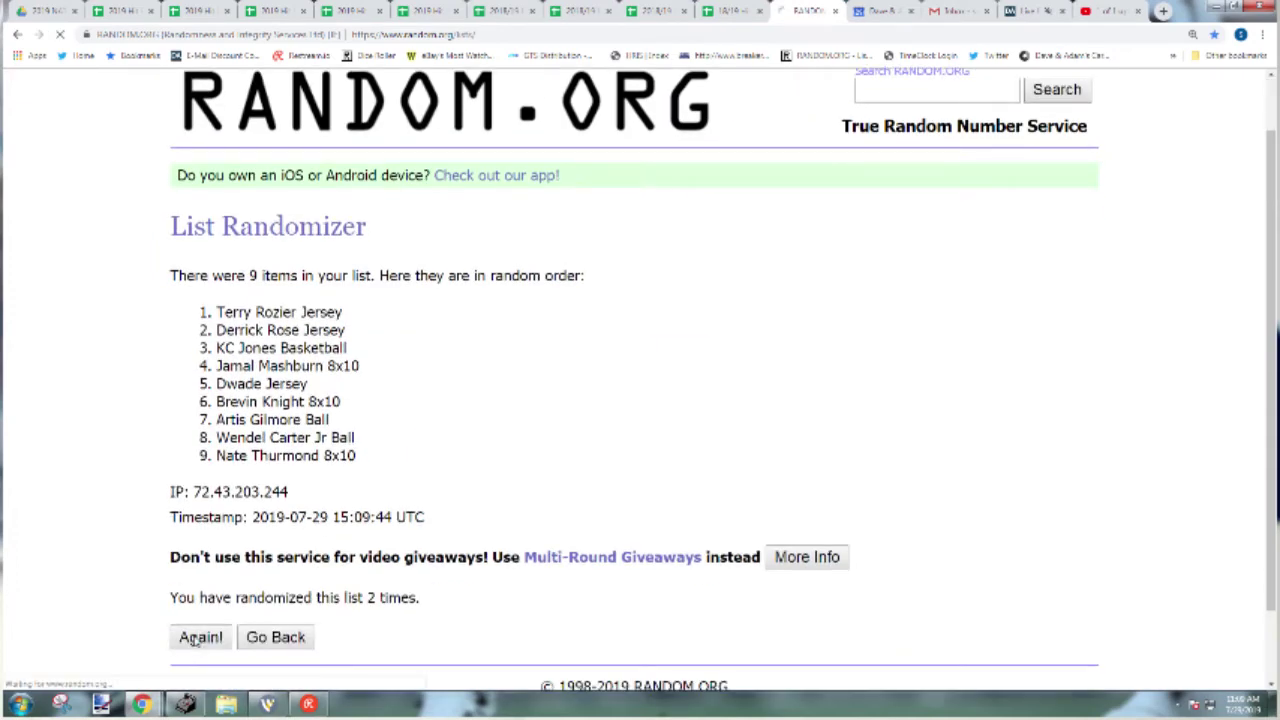
{"action": "scroll", "coordinate": [194, 637], "scroll_direction": "down", "scroll_amount": 1}
{"action": "scroll", "coordinate": [190, 619], "scroll_direction": "down", "scroll_amount": 1}
{"action": "scroll", "coordinate": [193, 615], "scroll_direction": "down", "scroll_amount": 1}
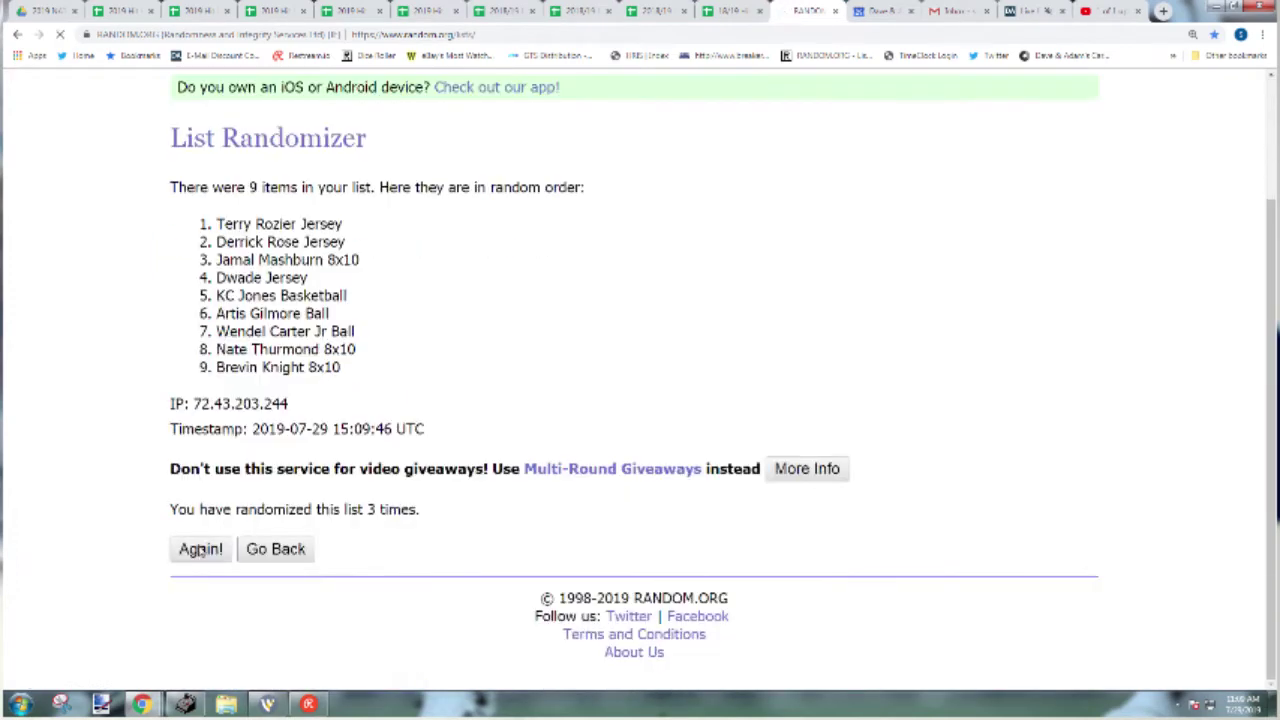
{"action": "left_click", "coordinate": [200, 548]}
{"action": "scroll", "coordinate": [200, 546], "scroll_direction": "down", "scroll_amount": 1}
{"action": "left_click", "coordinate": [200, 548]}
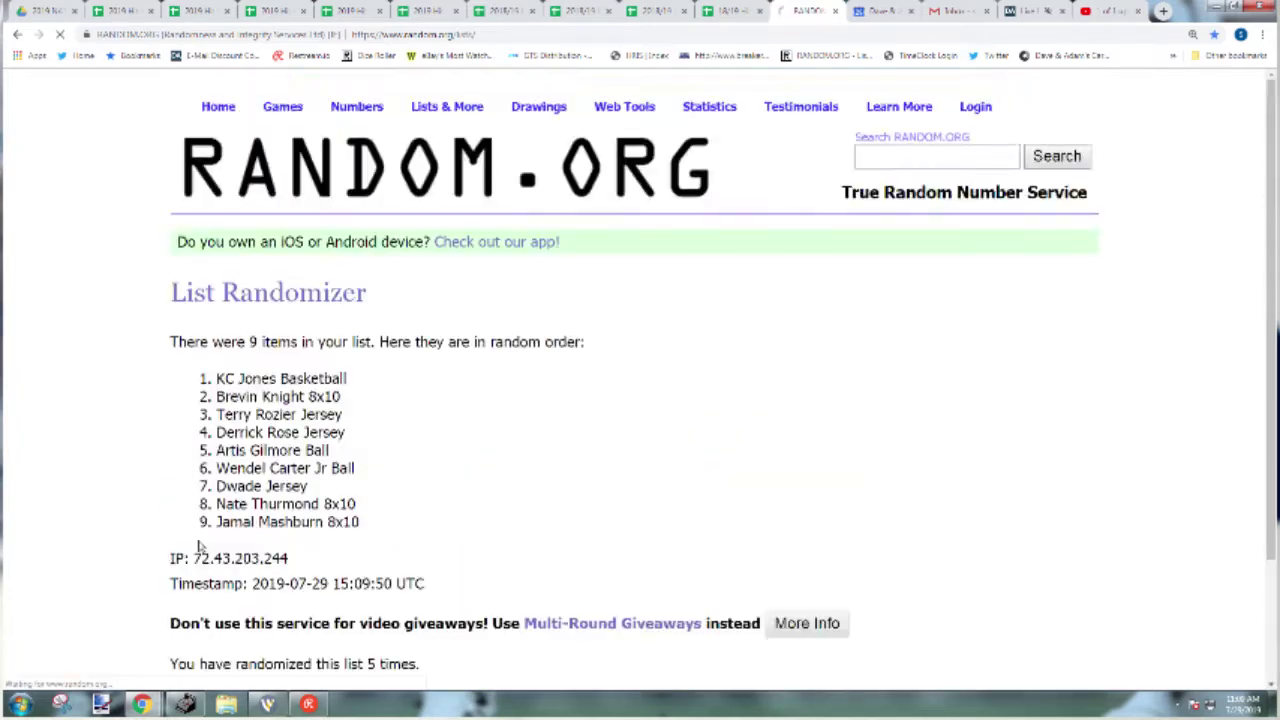
{"action": "scroll", "coordinate": [200, 548], "scroll_direction": "down", "scroll_amount": 1}
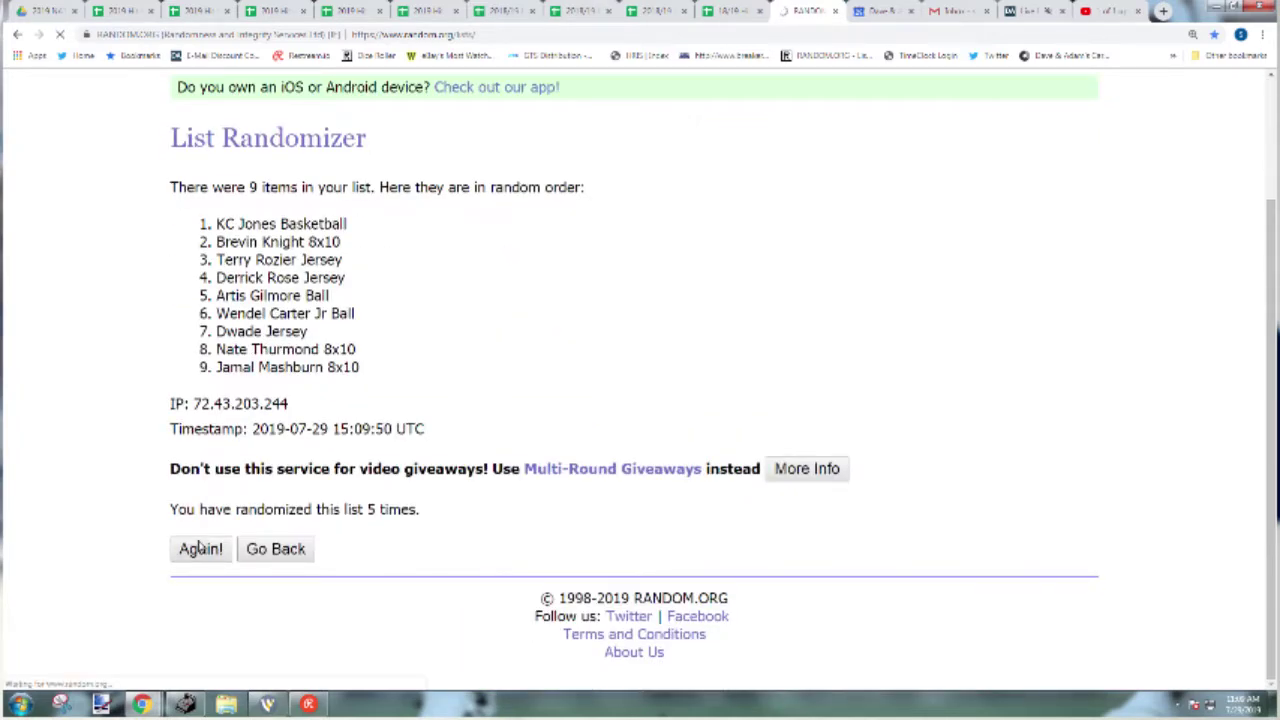
{"action": "scroll", "coordinate": [200, 548], "scroll_direction": "down", "scroll_amount": 1}
{"action": "left_click", "coordinate": [200, 548]}
{"action": "scroll", "coordinate": [200, 548], "scroll_direction": "down", "scroll_amount": 1}
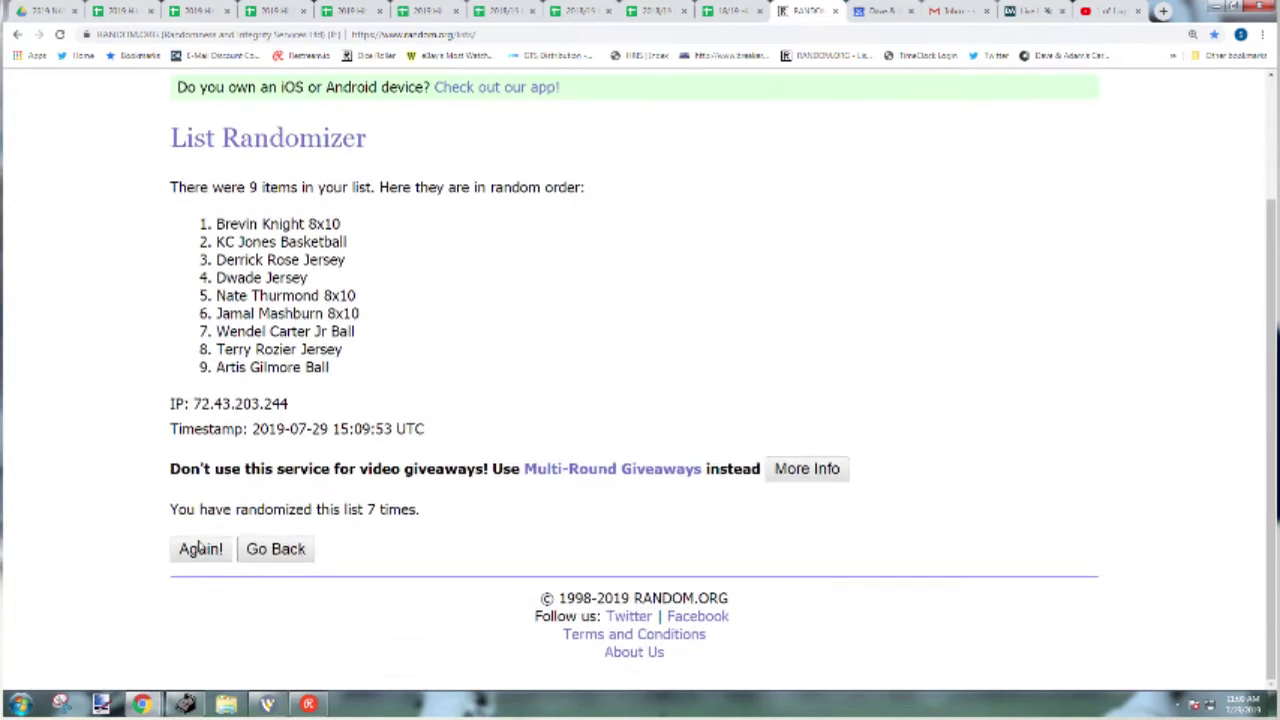
{"action": "left_click", "coordinate": [200, 548]}
Step: Copy the randomized hits into the break spreadsheet starting at E1 and fit column E to its contents
{"action": "left_click_drag", "start_coordinate": [224, 378], "coordinate": [382, 497]}
{"action": "key", "text": "ctrl+c"}
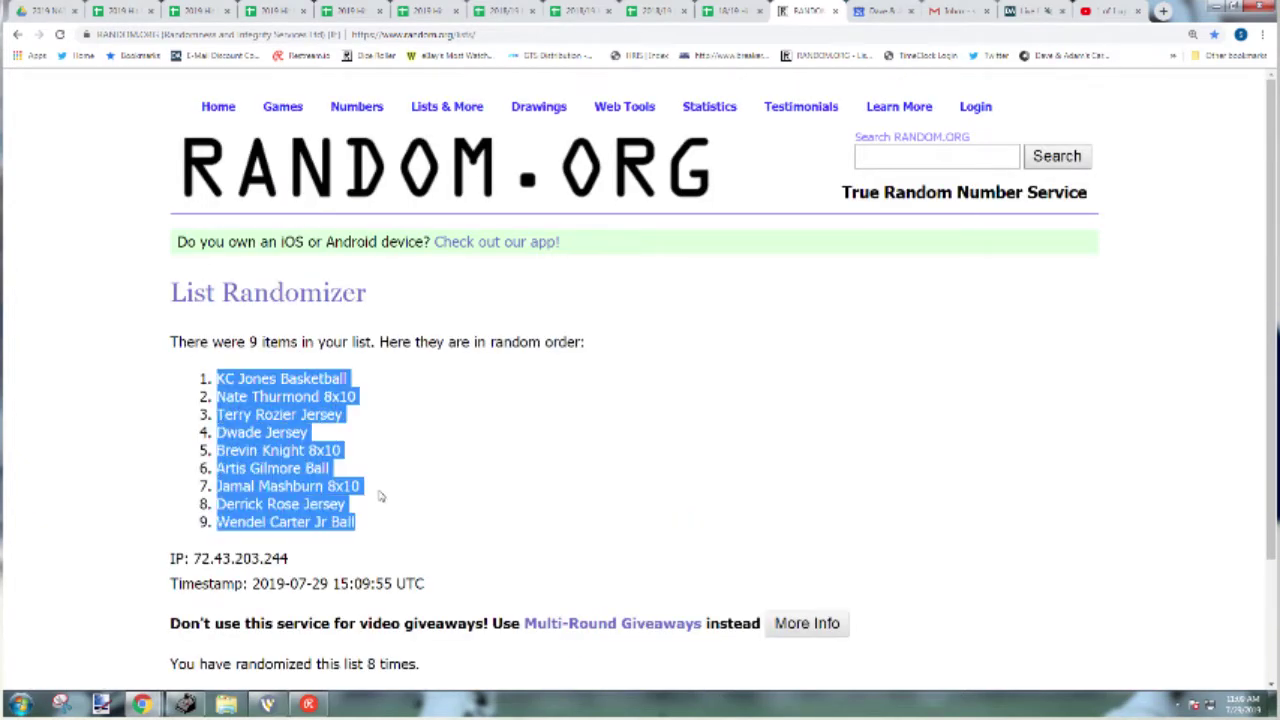
{"action": "left_click", "coordinate": [728, 10]}
{"action": "left_click", "coordinate": [514, 210]}
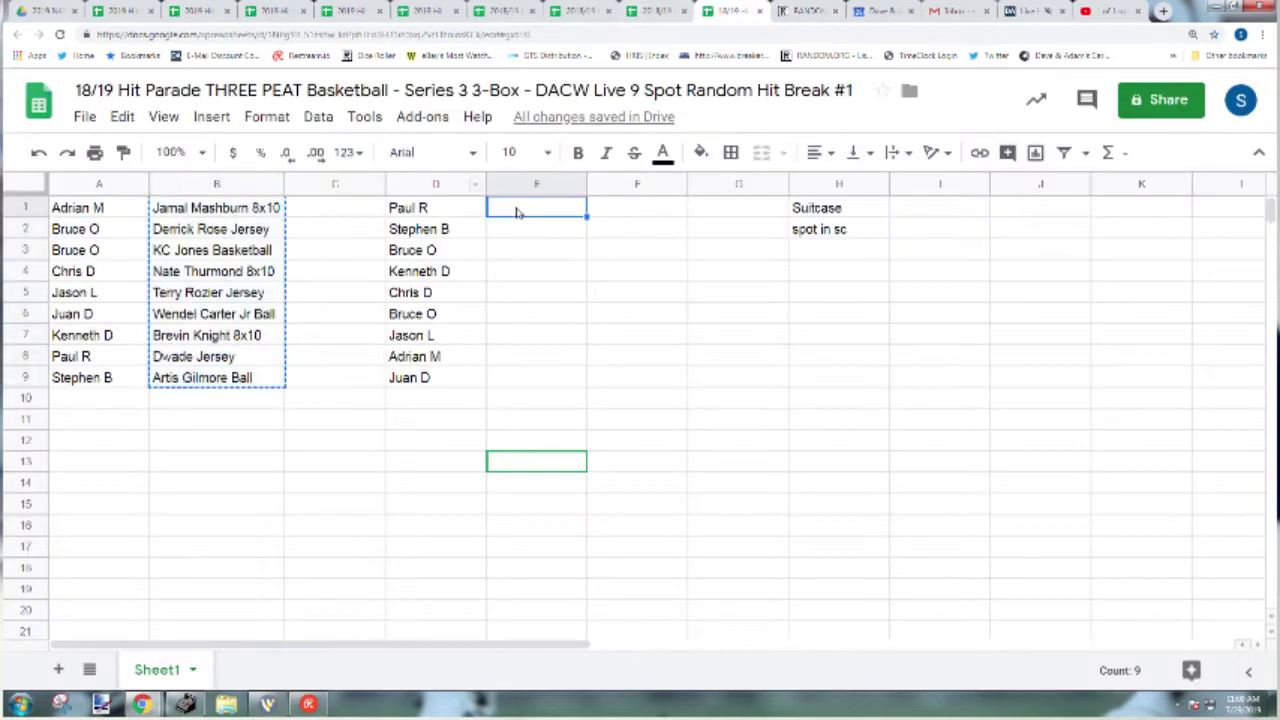
{"action": "key", "text": "ctrl+v"}
{"action": "double_click", "coordinate": [587, 184]}
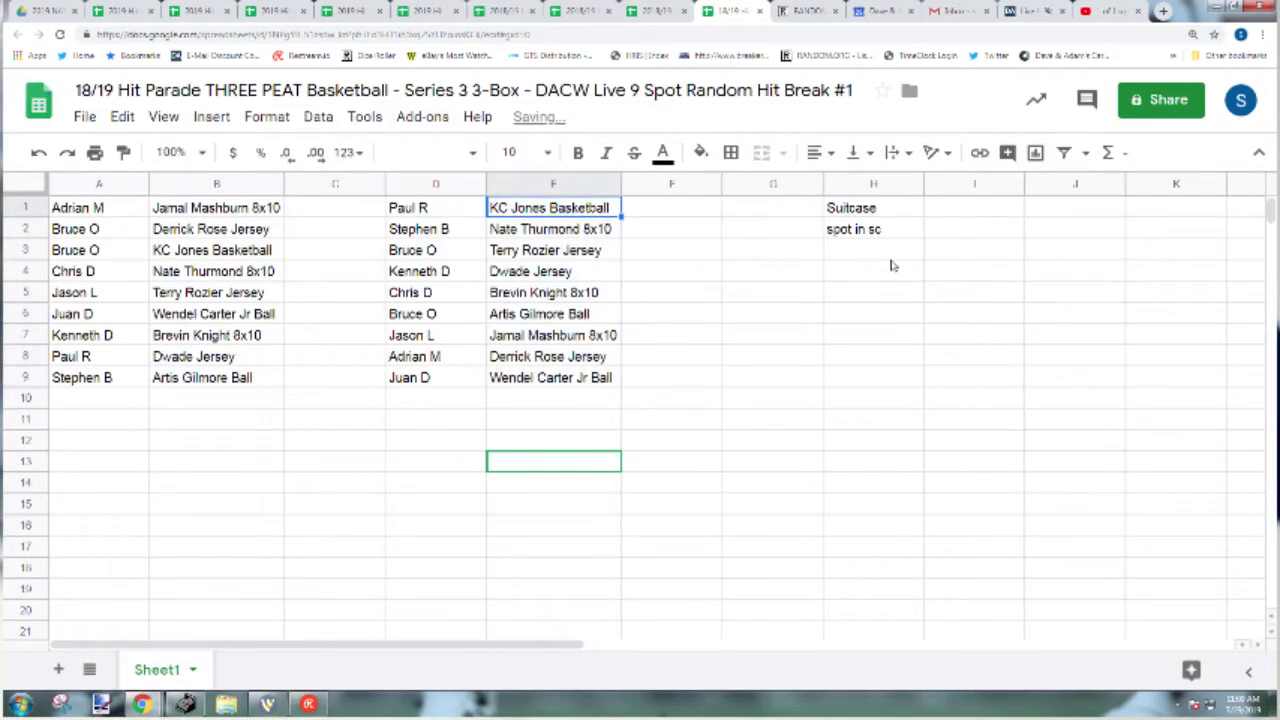
Step: Go through the hits in column E row by row to check which participant each one is paired with
{"action": "key", "text": "Down"}
{"action": "key", "text": "Down"}
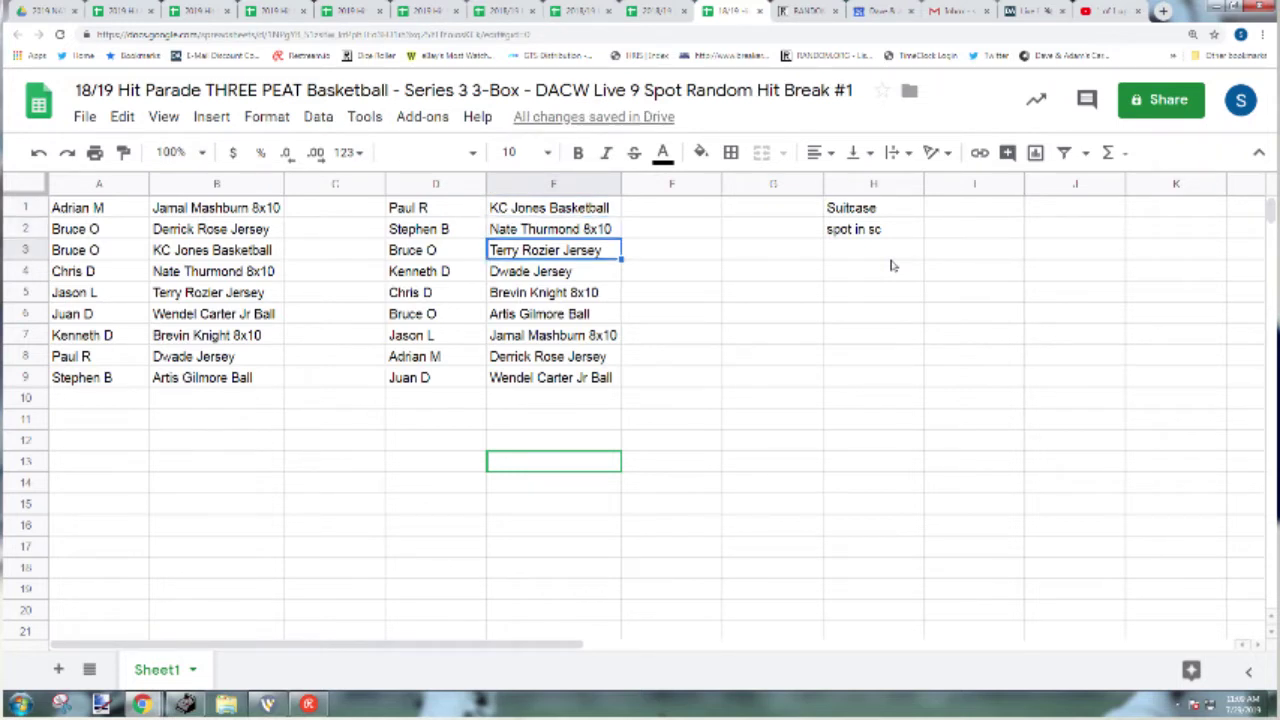
{"action": "key", "text": "Down"}
{"action": "key", "text": "Down"}
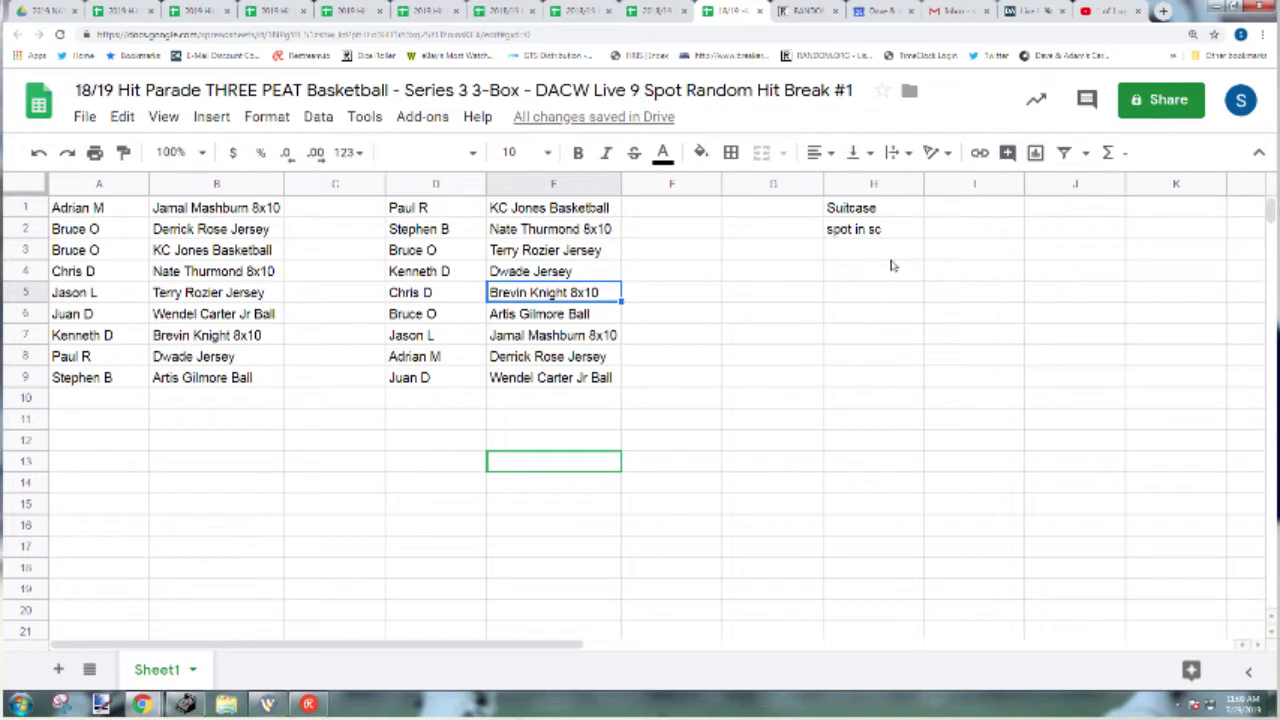
{"action": "key", "text": "Down"}
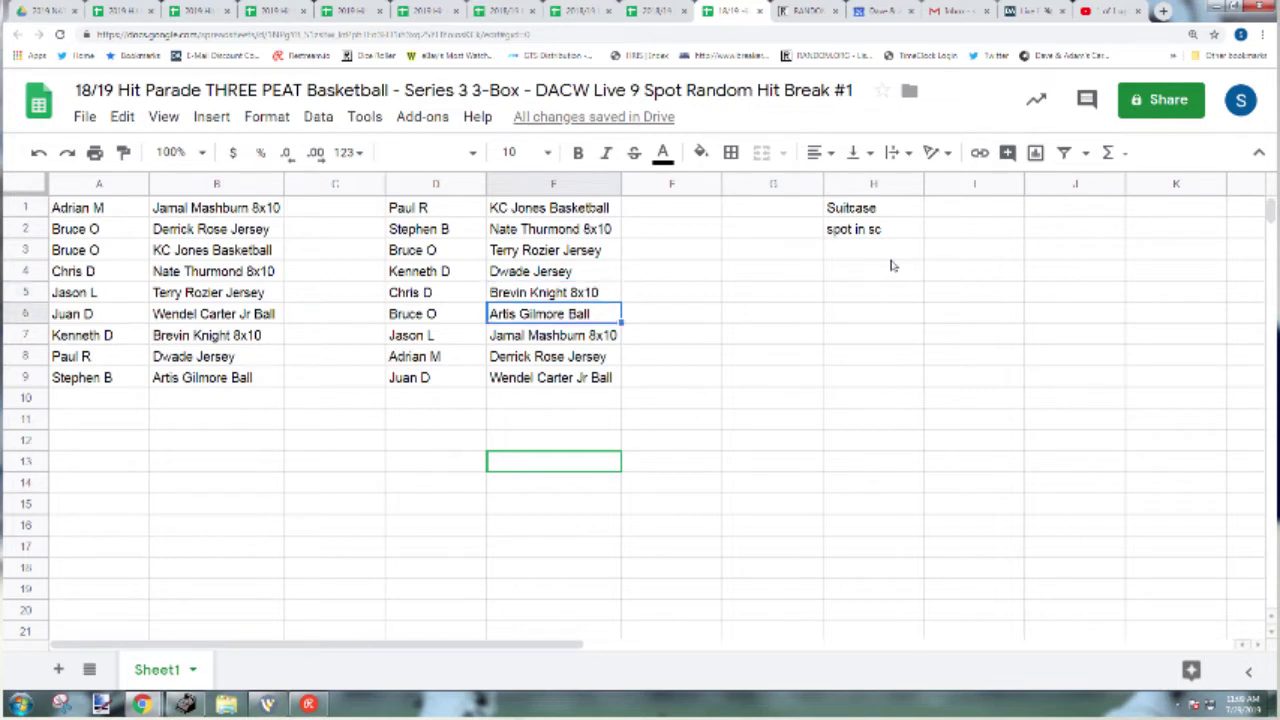
{"action": "key", "text": "Down"}
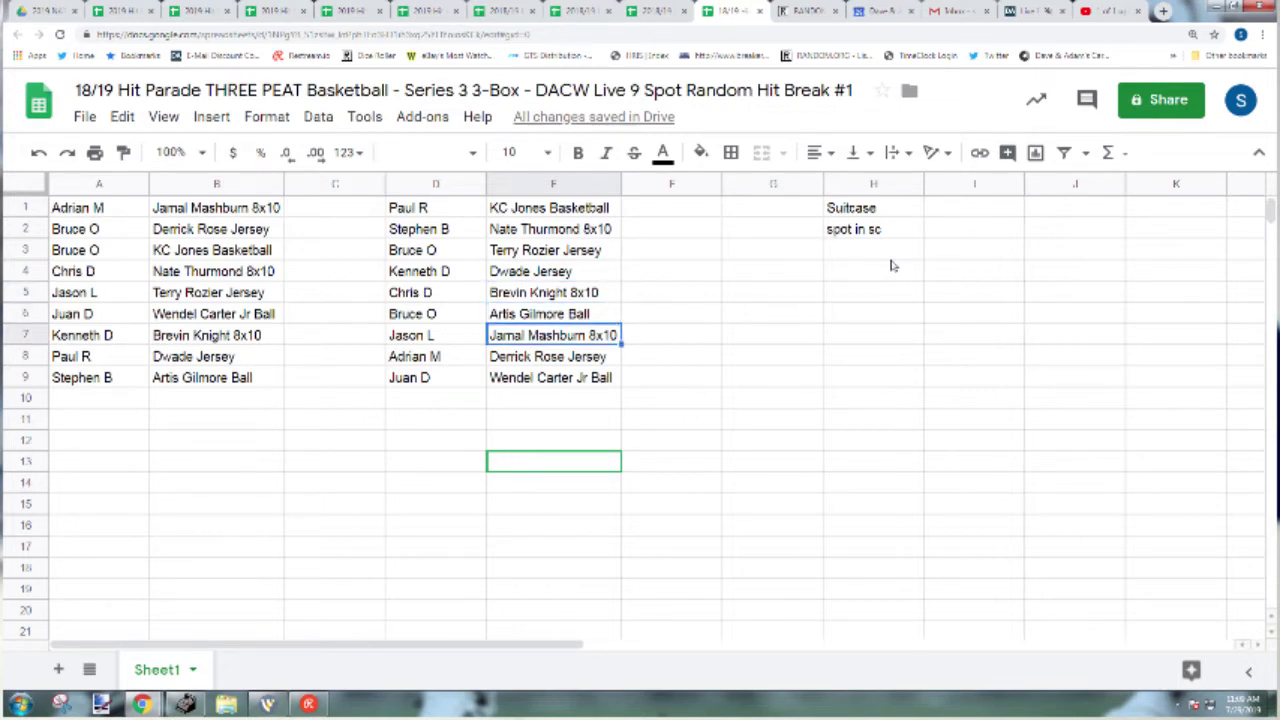
{"action": "key", "text": "Down"}
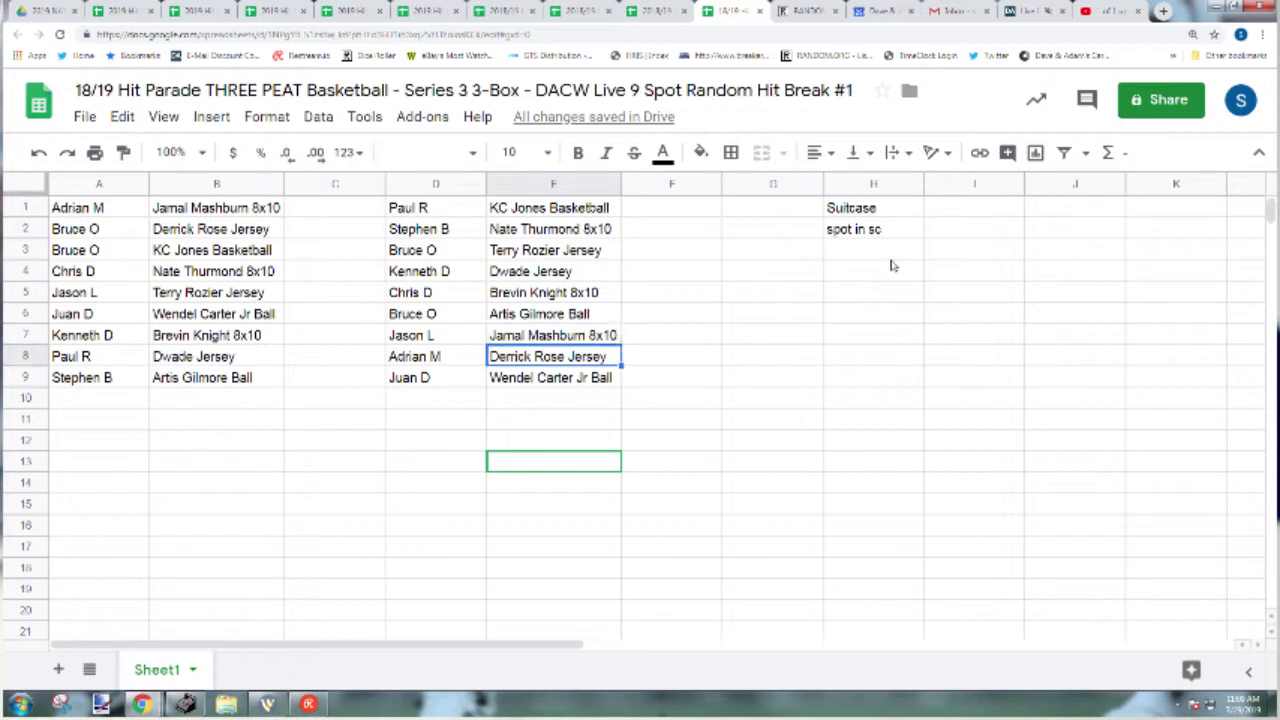
{"action": "key", "text": "Down"}
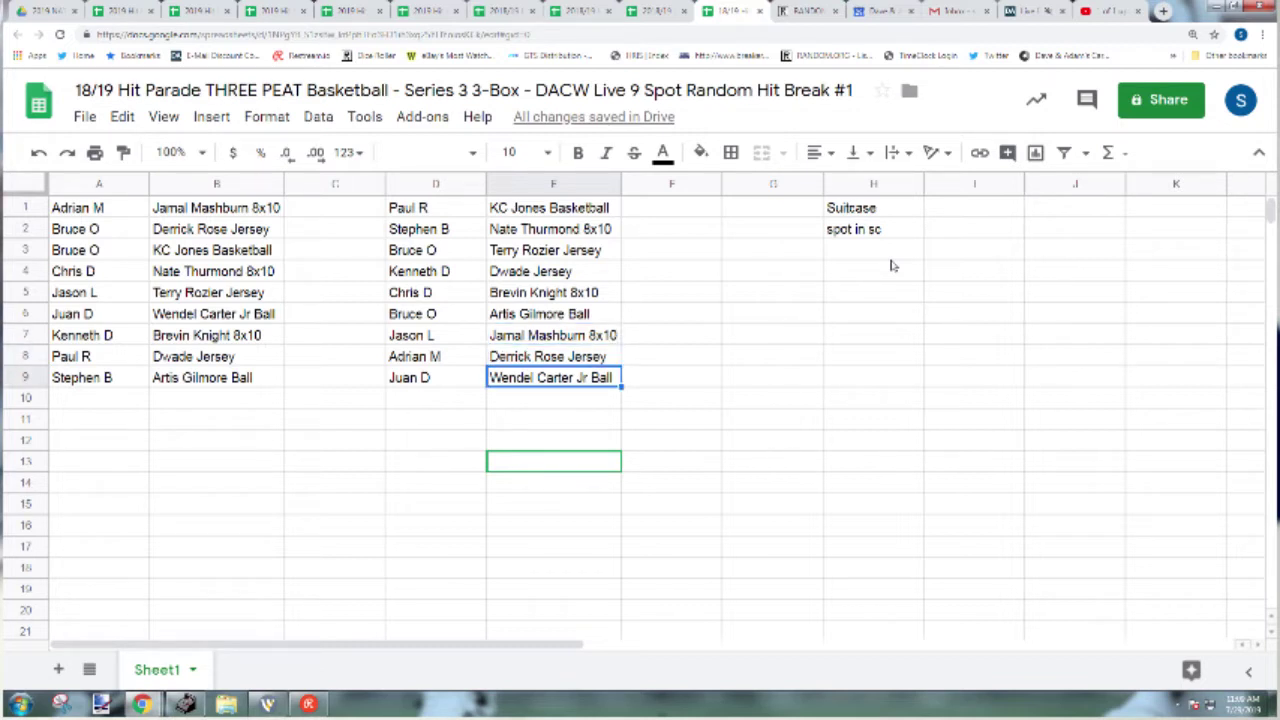
Step: Copy the participants in D1:D9 into RANDOM.ORG's List Randomizer as a new list
{"action": "left_click_drag", "start_coordinate": [417, 390], "coordinate": [417, 206]}
{"action": "key", "text": "ctrl+c"}
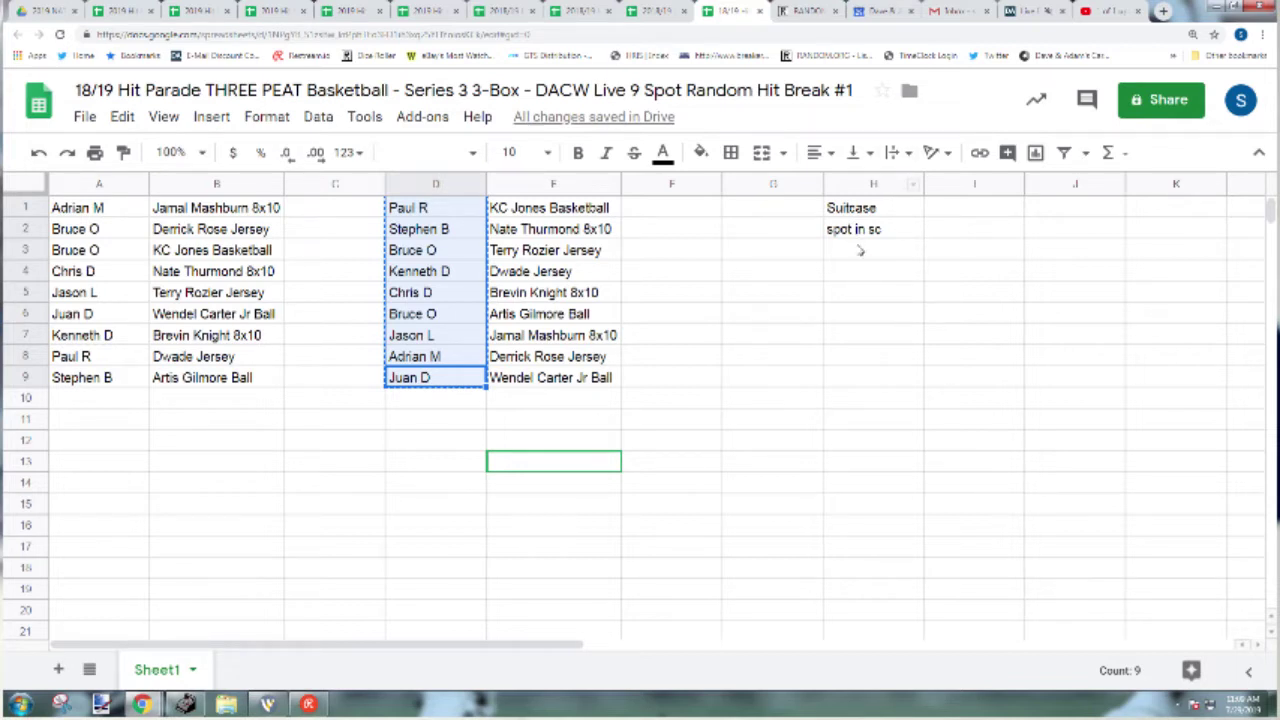
{"action": "left_click", "coordinate": [805, 11]}
{"action": "mouse_move", "coordinate": [447, 106]}
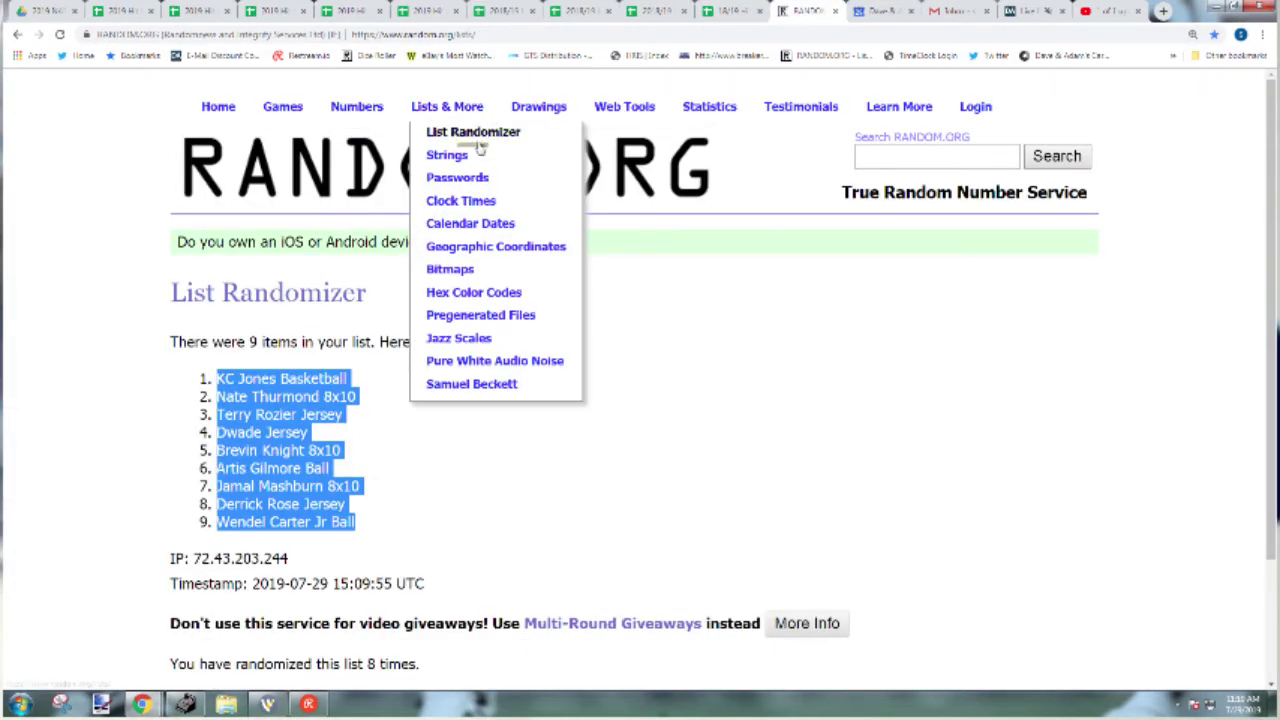
{"action": "left_click", "coordinate": [473, 133]}
{"action": "left_click", "coordinate": [258, 620]}
{"action": "key", "text": "ctrl+v"}
{"action": "scroll", "coordinate": [240, 550], "scroll_direction": "down", "scroll_amount": 3}
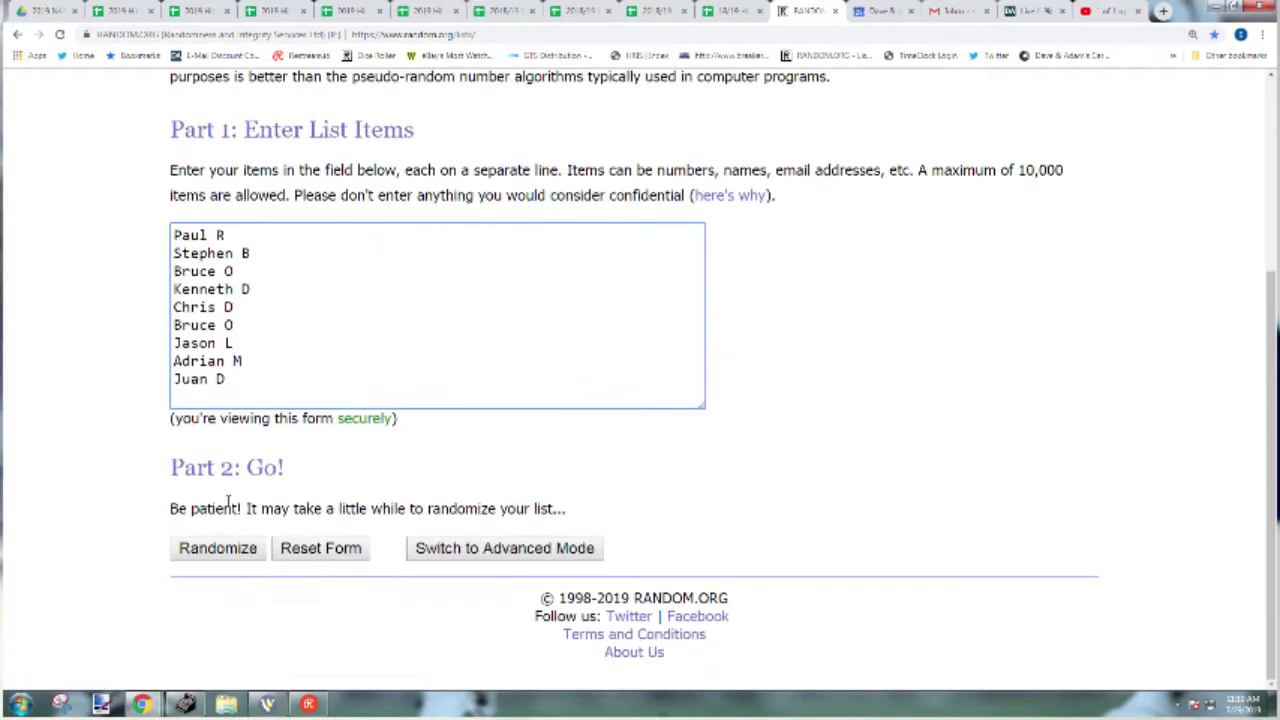
Step: Randomize the new participant list three times in total
{"action": "left_click", "coordinate": [238, 552]}
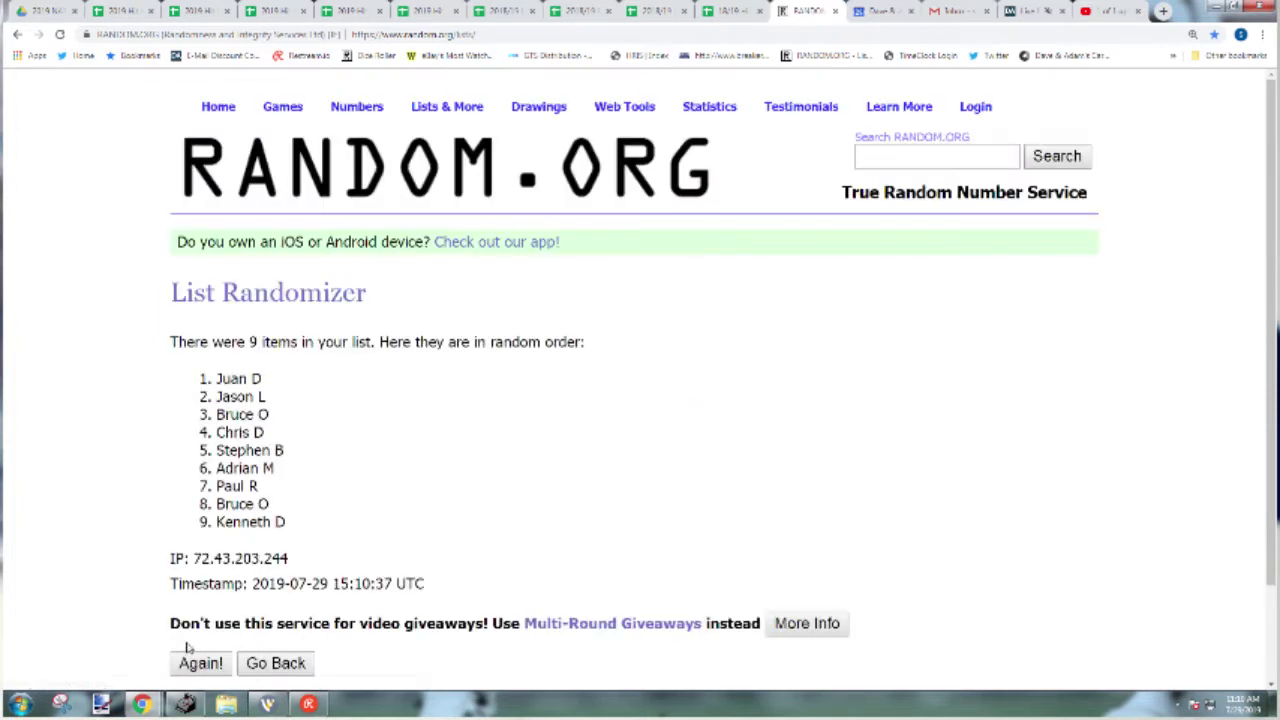
{"action": "left_click", "coordinate": [190, 660]}
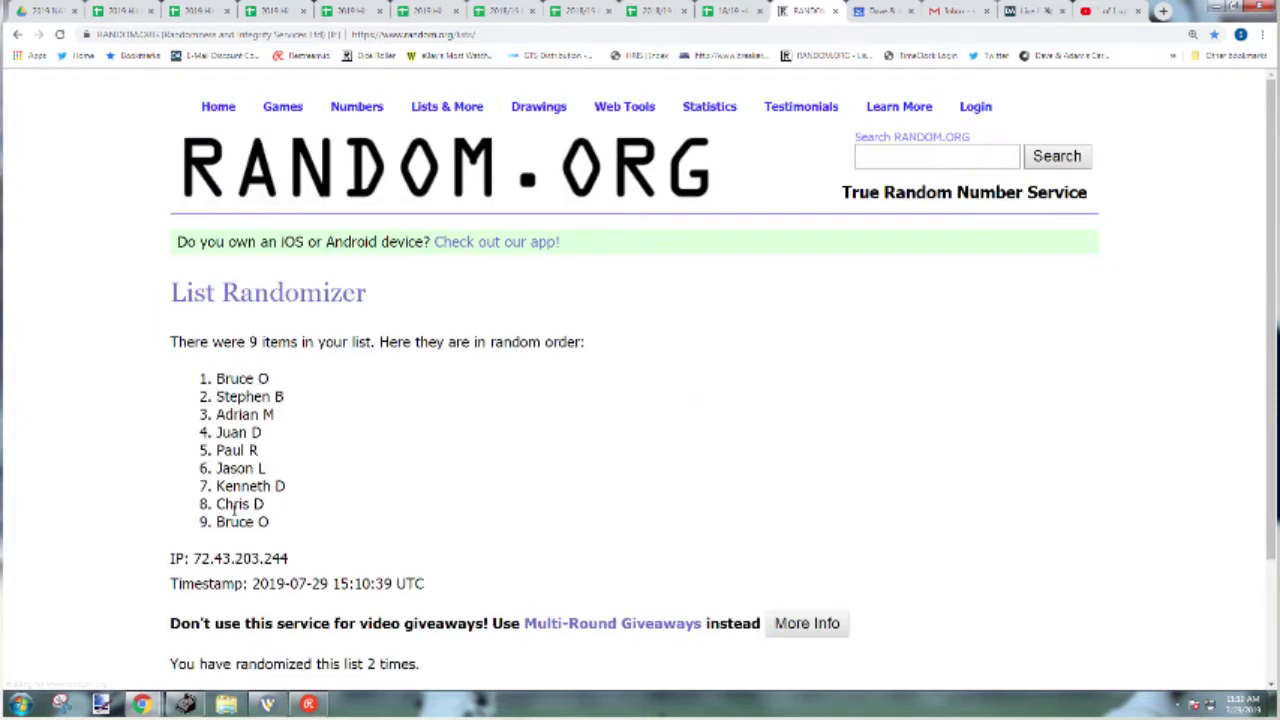
{"action": "scroll", "coordinate": [207, 580], "scroll_direction": "down", "scroll_amount": 2}
{"action": "left_click", "coordinate": [200, 574]}
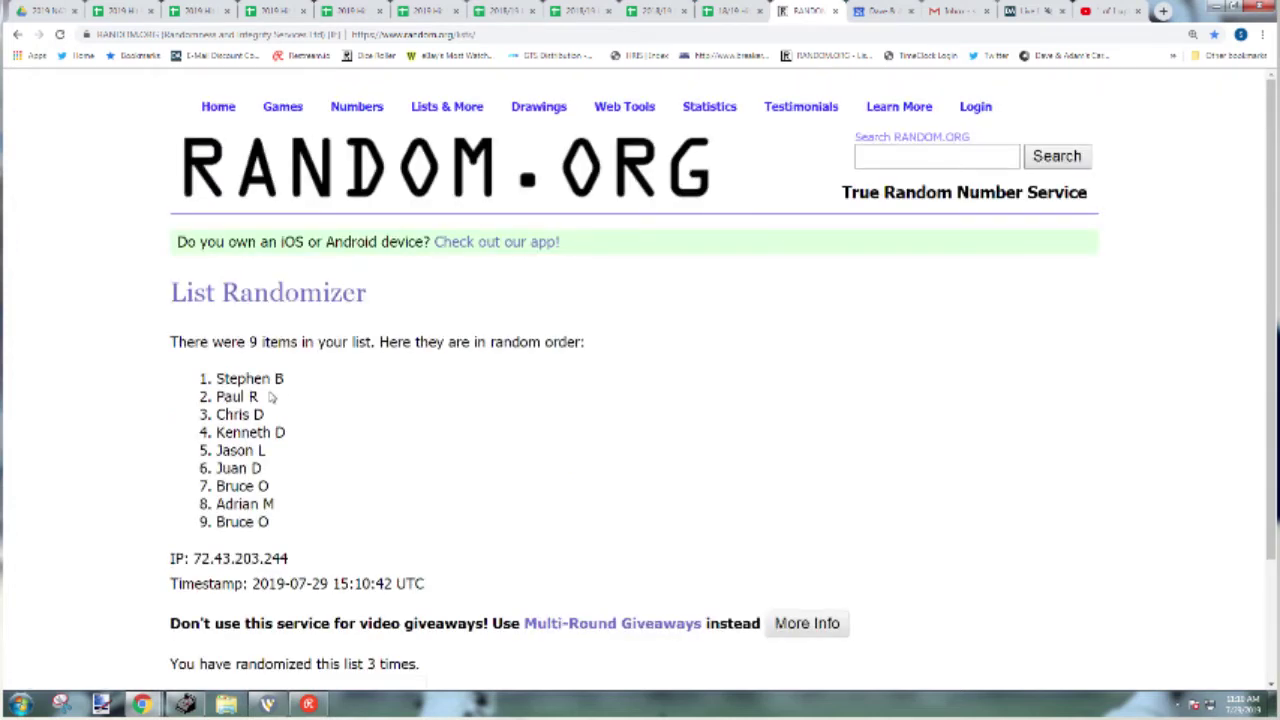
Step: Copy the first two randomized participants into I1:I2 of the break spreadsheet, beside the "Suitcase" and "spot in sc" labels
{"action": "left_click_drag", "start_coordinate": [272, 396], "coordinate": [216, 379]}
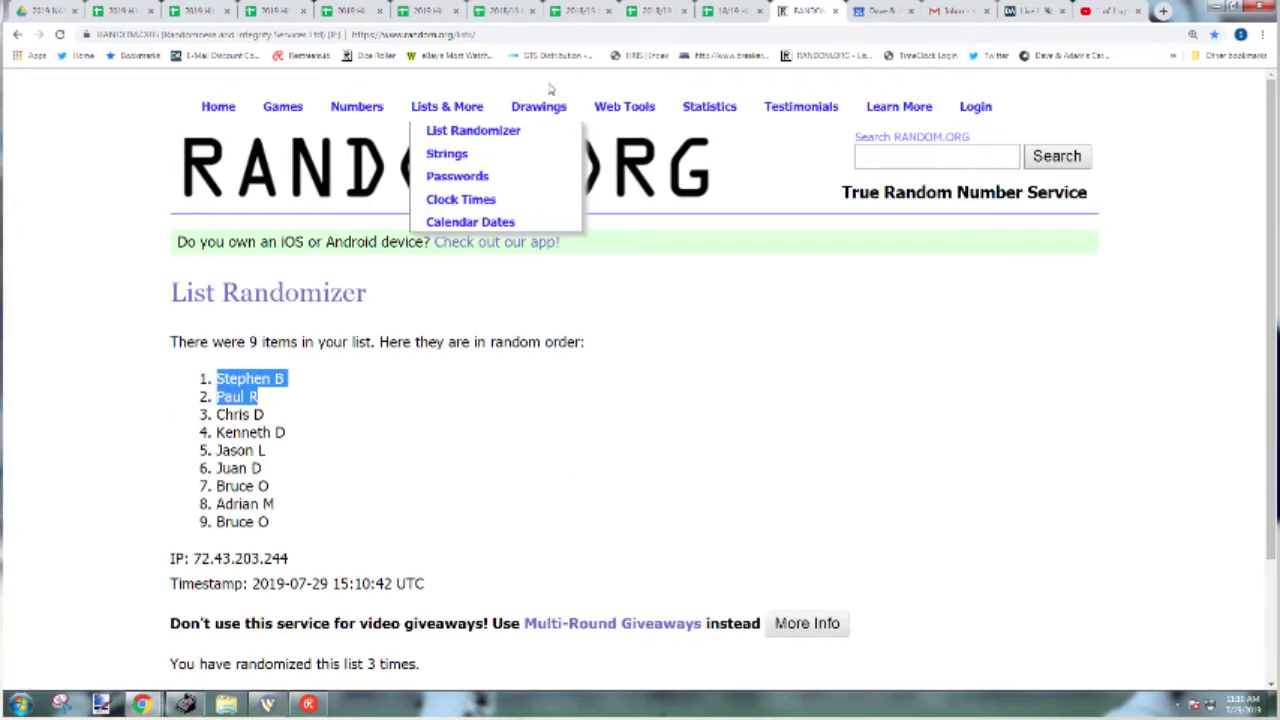
{"action": "left_click", "coordinate": [730, 11]}
{"action": "left_click", "coordinate": [958, 207]}
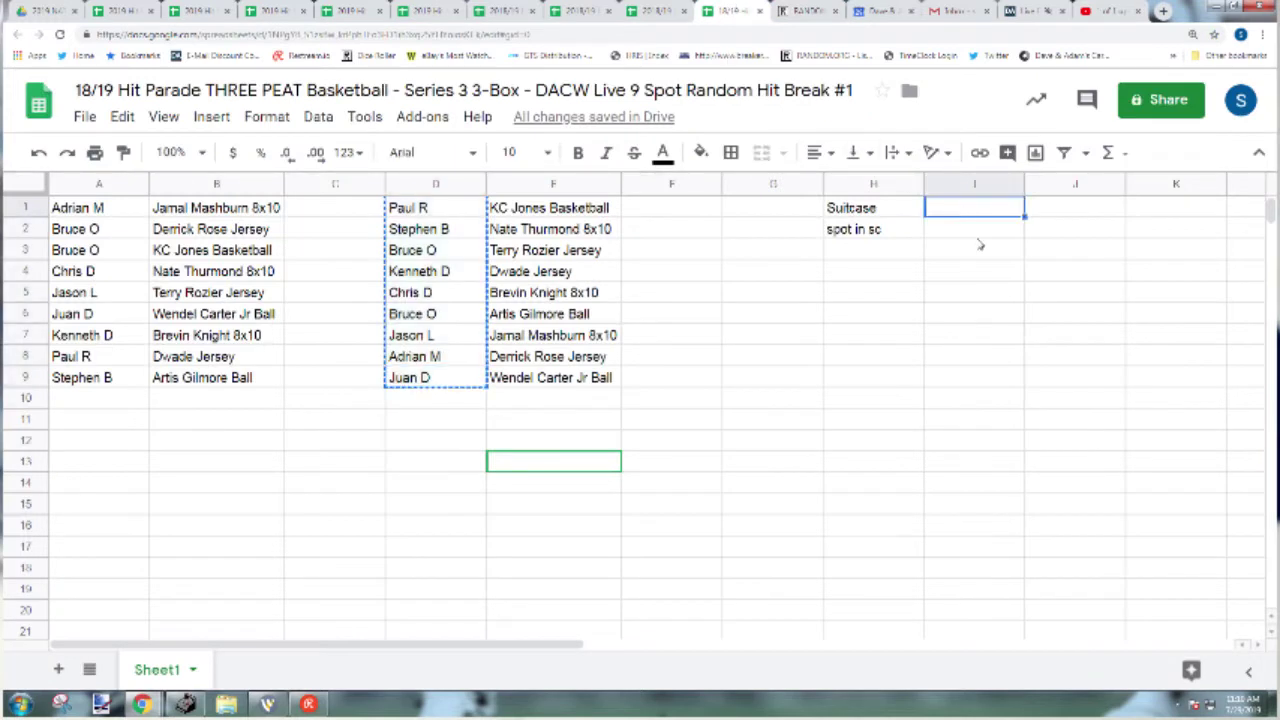
{"action": "key", "text": "ctrl+v"}
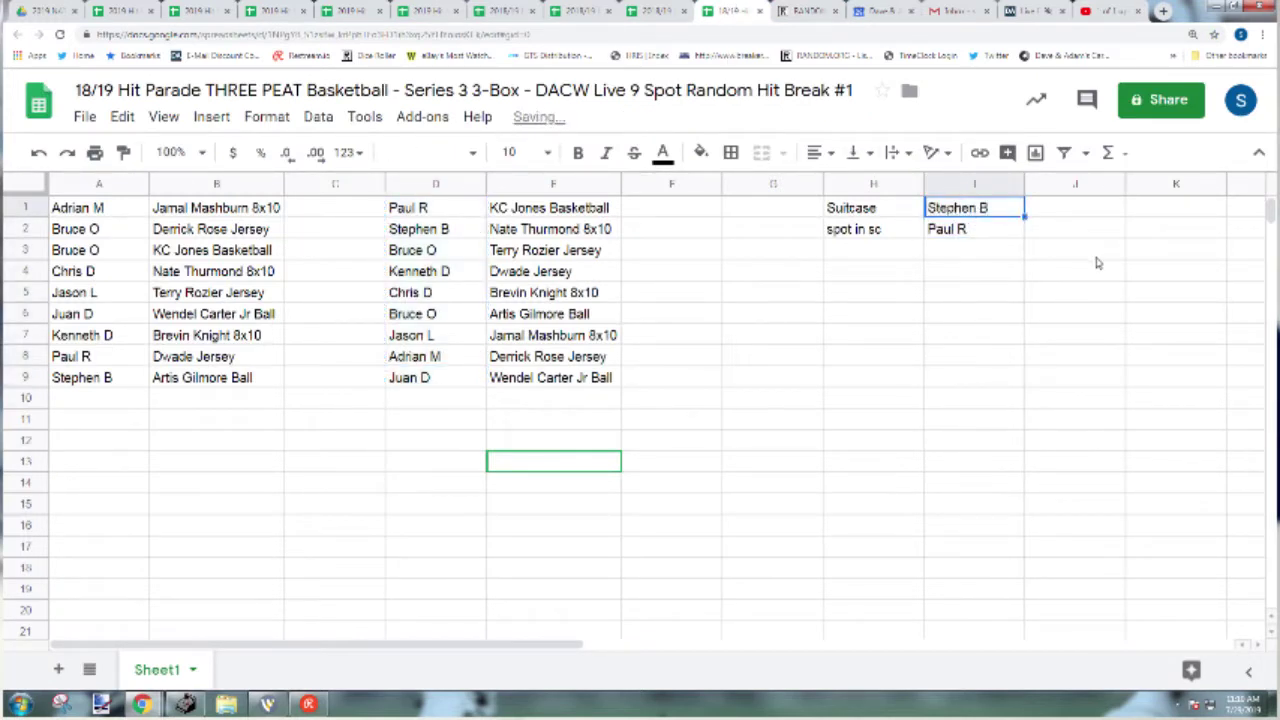
Step: Review the participants assigned to "Suitcase" and "spot in sc" in H1:I2
{"action": "key", "text": "Left"}
{"action": "key", "text": "Right"}
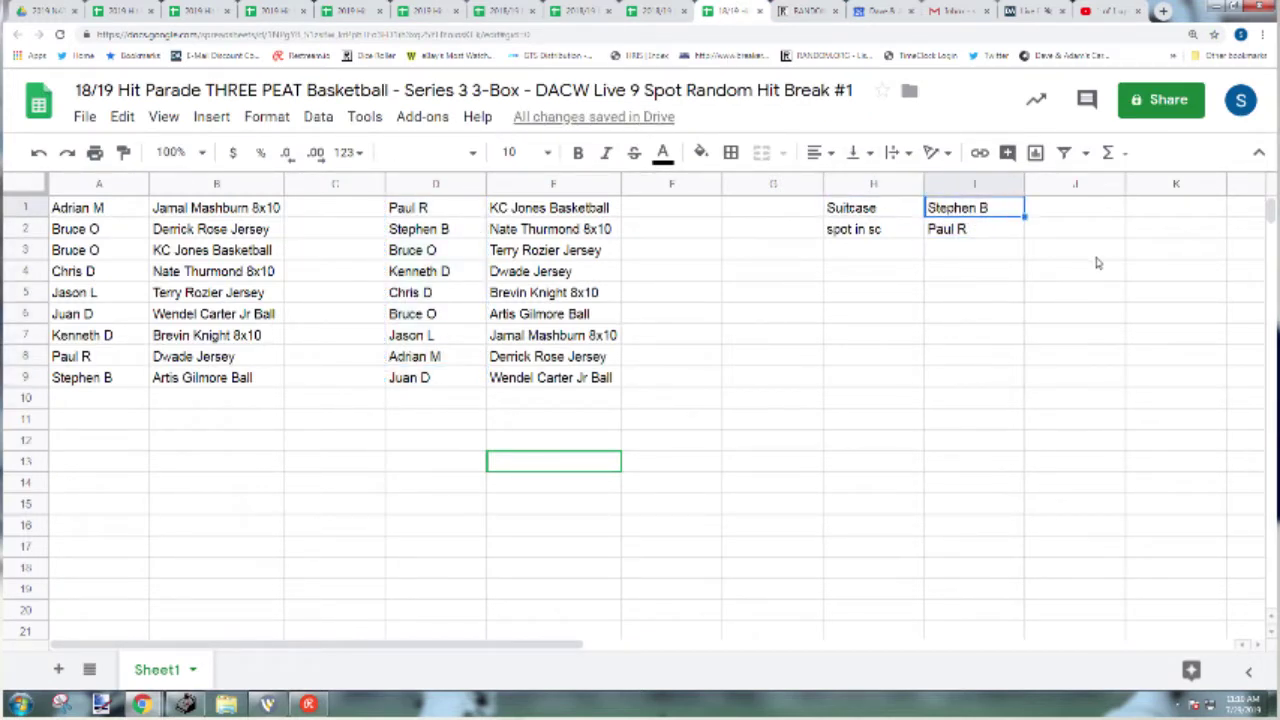
{"action": "key", "text": "Down"}
{"action": "key", "text": "Left"}
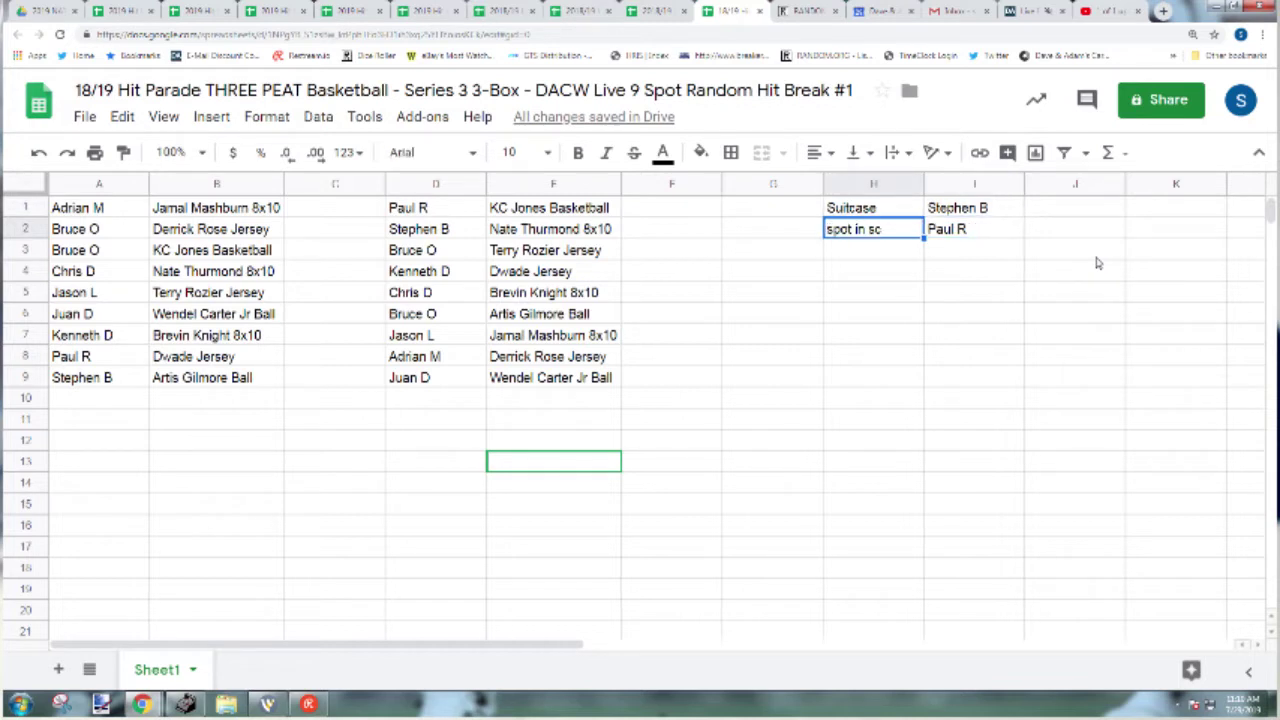
{"action": "key", "text": "Right"}
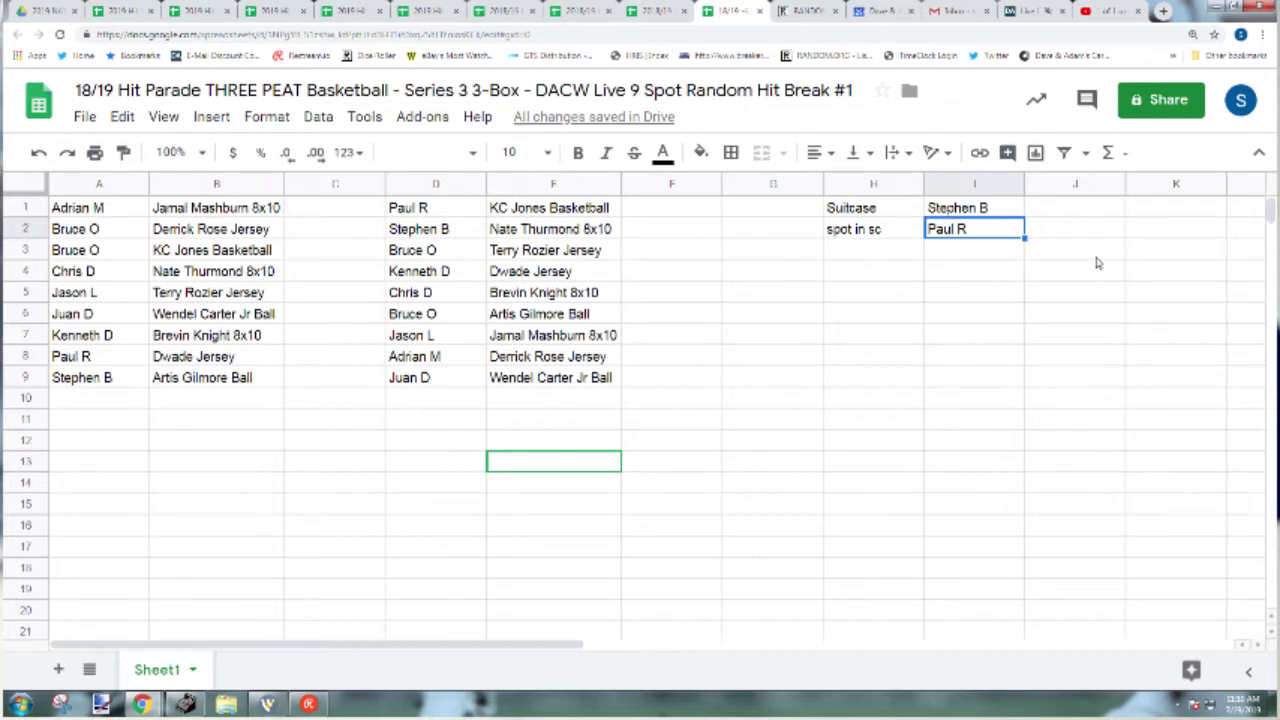
{"action": "left_click", "coordinate": [987, 207]}
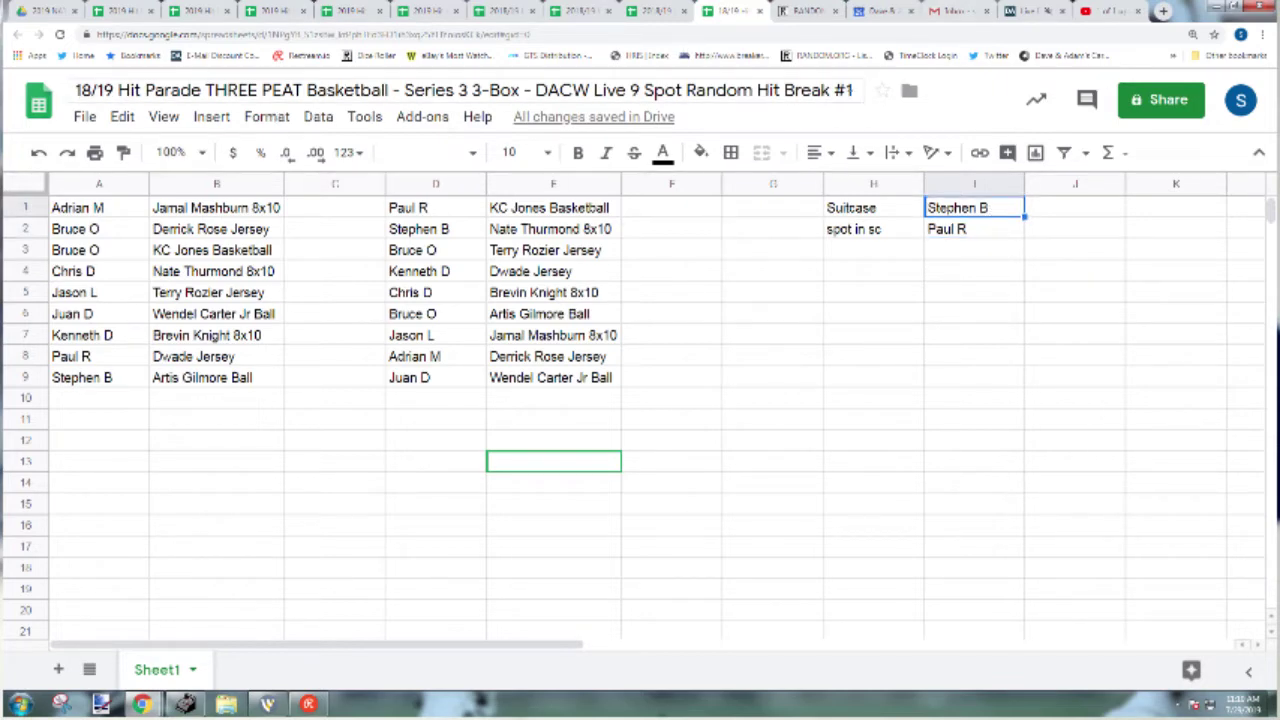
Step: Enter b, g and s as a new list in RANDOM.ORG's List Randomizer and randomize it three times in total
{"action": "left_click", "coordinate": [808, 11]}
{"action": "mouse_move", "coordinate": [447, 108]}
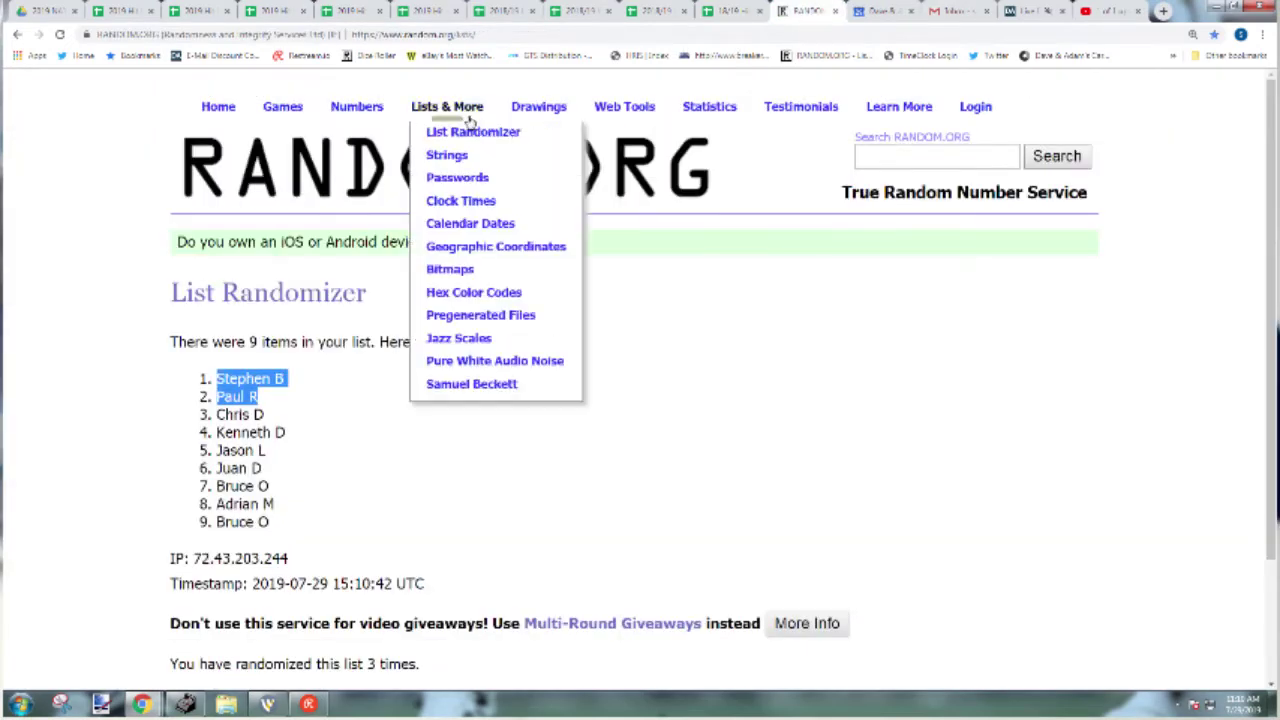
{"action": "left_click", "coordinate": [463, 140]}
{"action": "left_click", "coordinate": [193, 543]}
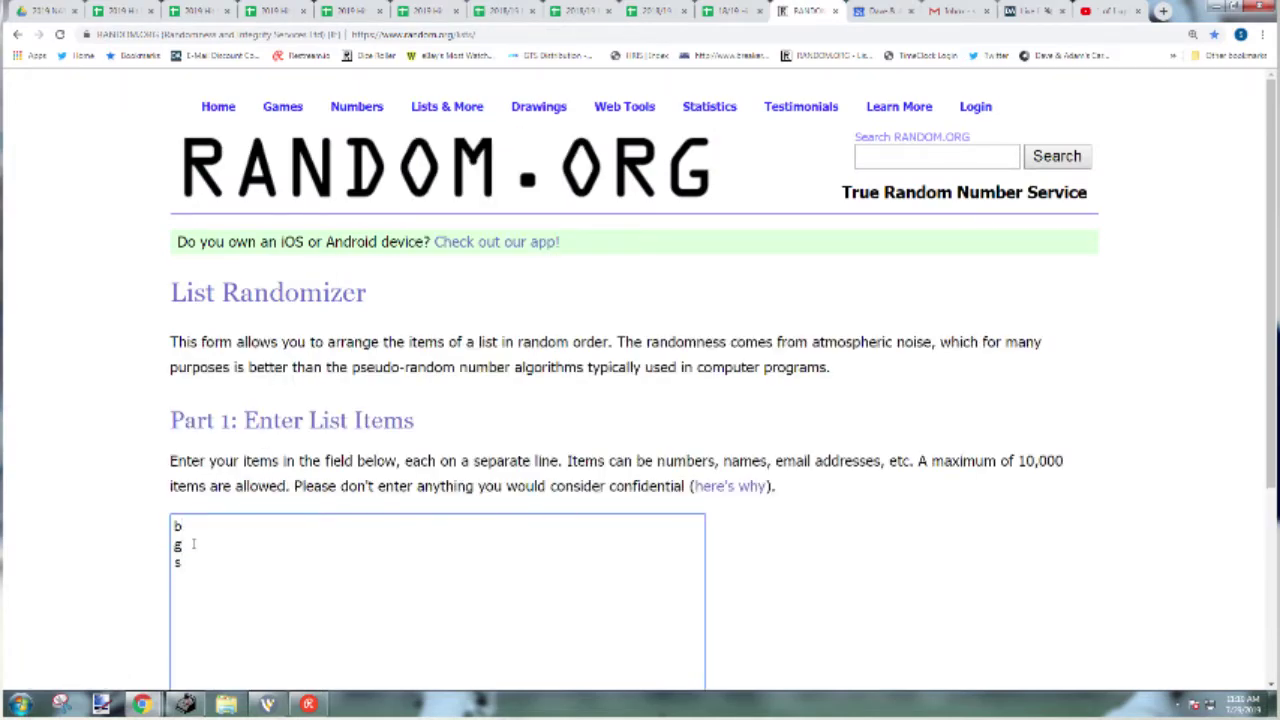
{"action": "scroll", "coordinate": [193, 543], "scroll_direction": "down", "scroll_amount": 3}
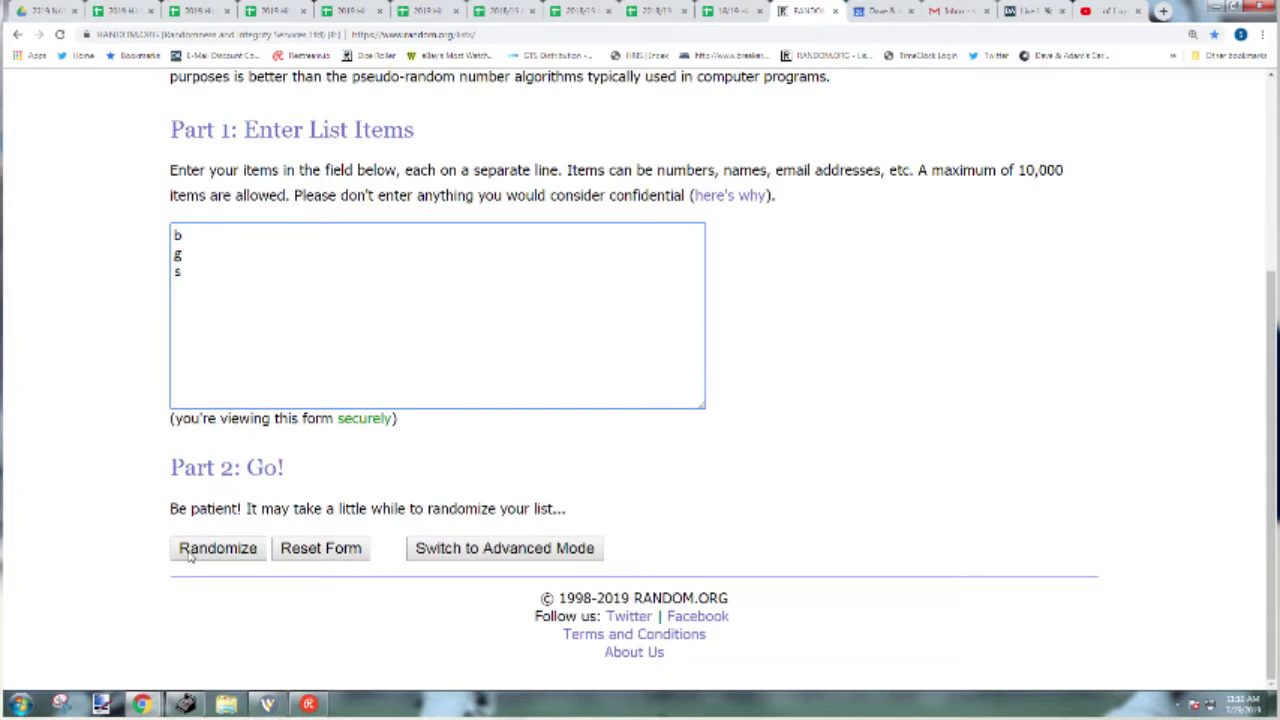
{"action": "left_click", "coordinate": [189, 555]}
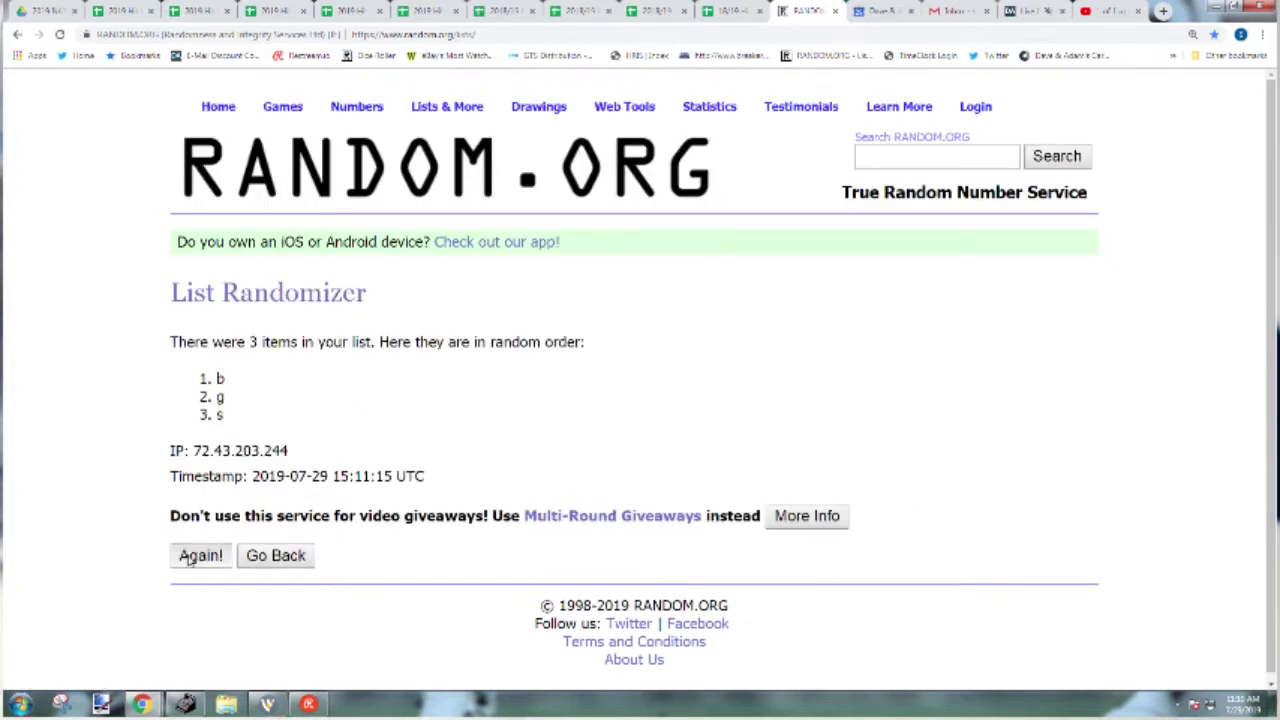
{"action": "left_click", "coordinate": [189, 556]}
{"action": "left_click", "coordinate": [191, 596]}
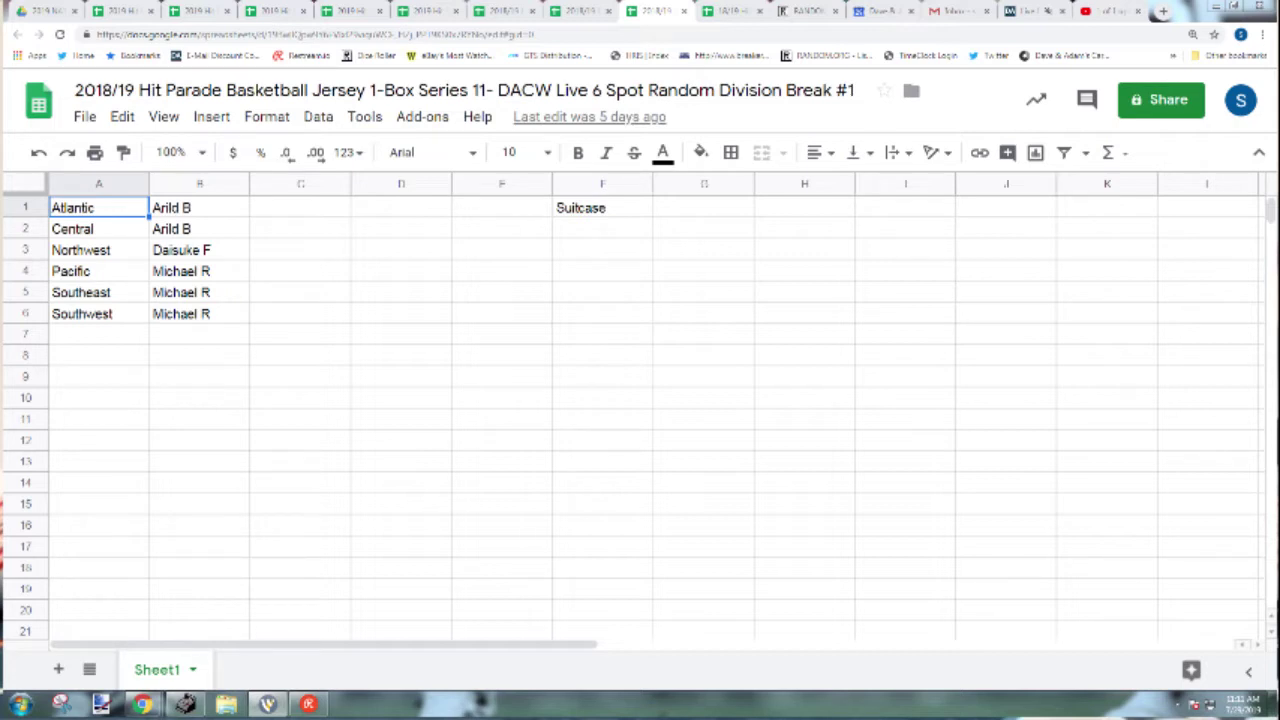
Step: Copy the six divisions in A1:A6 of the 2018/19 Hit Parade Basketball Jersey Series 11 break #1 spreadsheet
{"action": "left_click", "coordinate": [879, 12]}
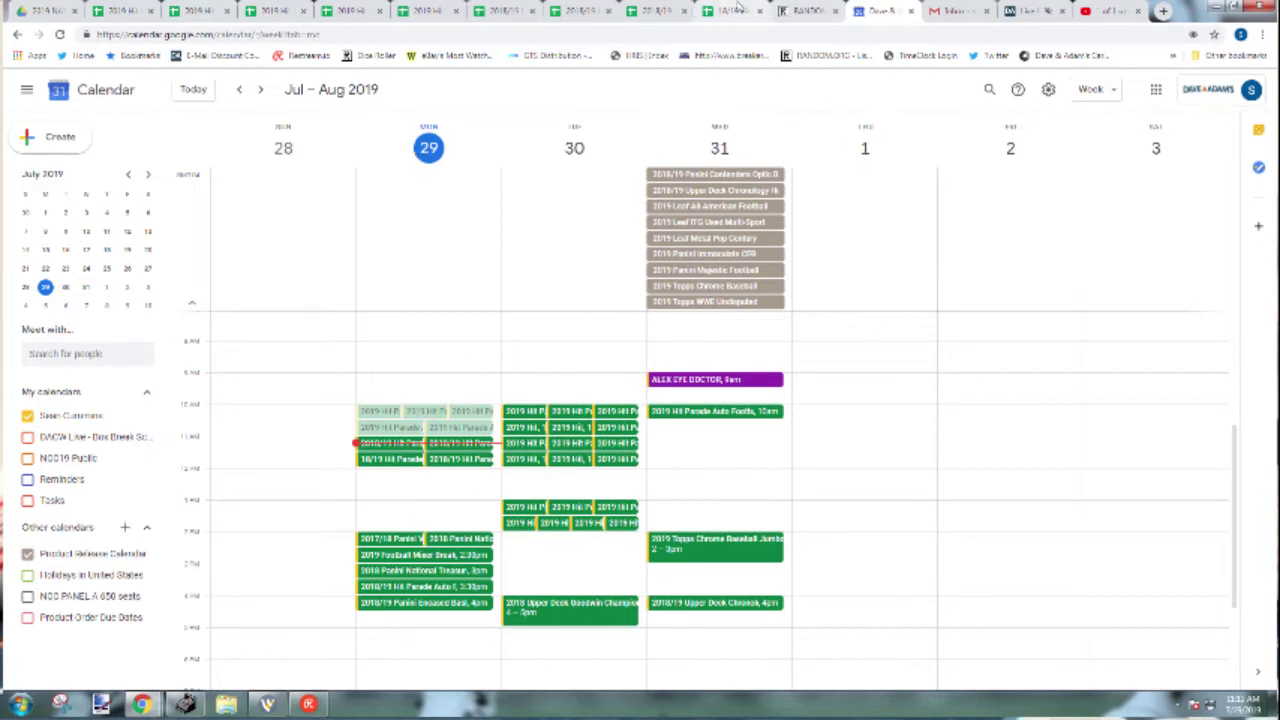
{"action": "left_click", "coordinate": [652, 9]}
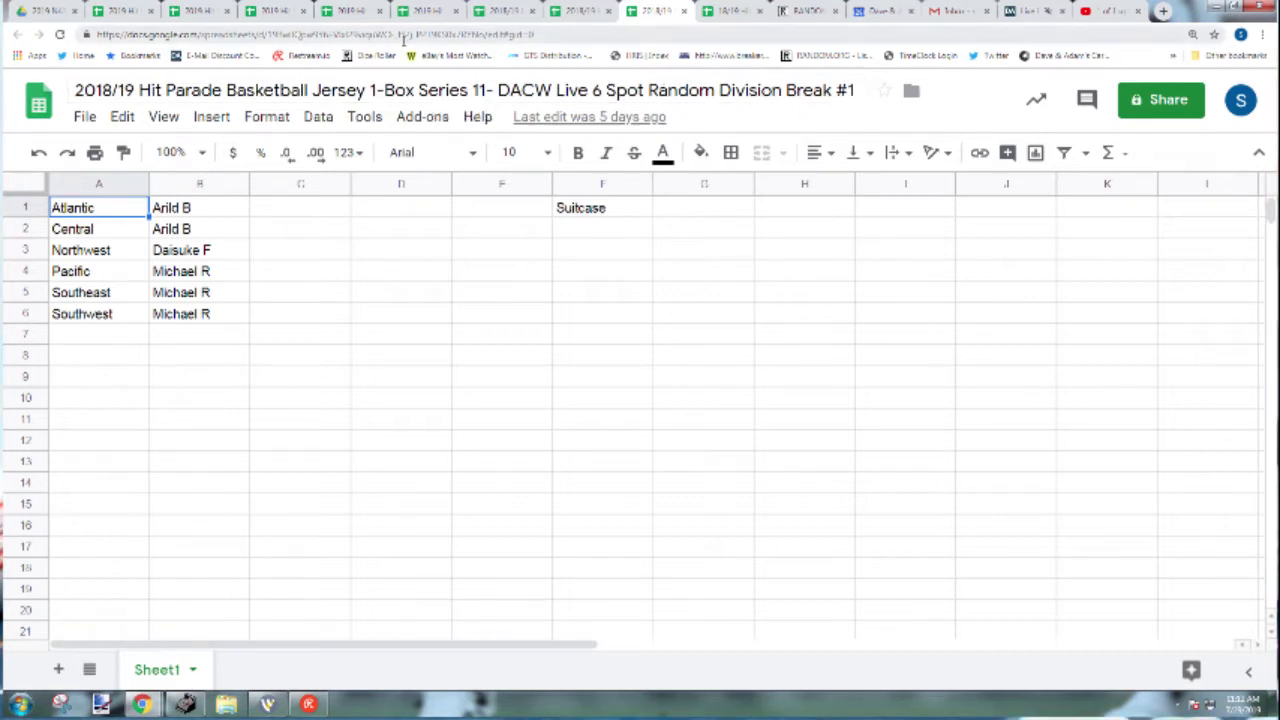
{"action": "left_click_drag", "start_coordinate": [113, 316], "coordinate": [110, 218]}
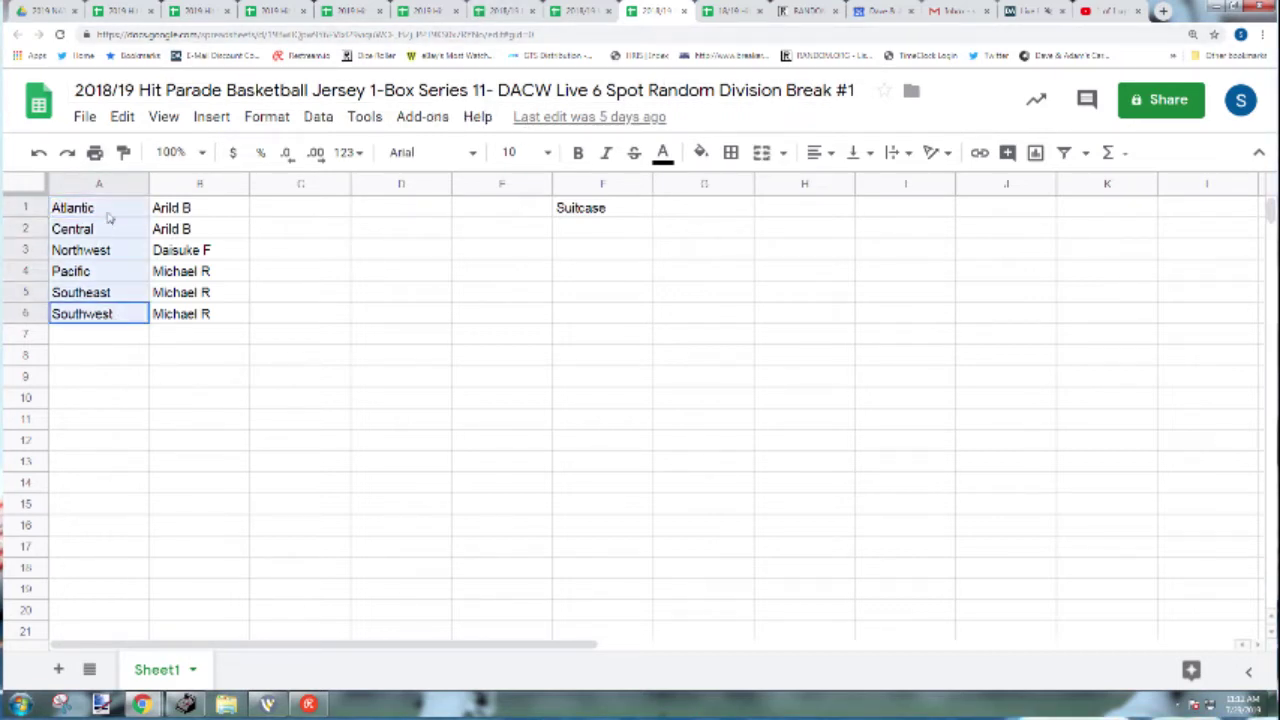
{"action": "key", "text": "ctrl+c"}
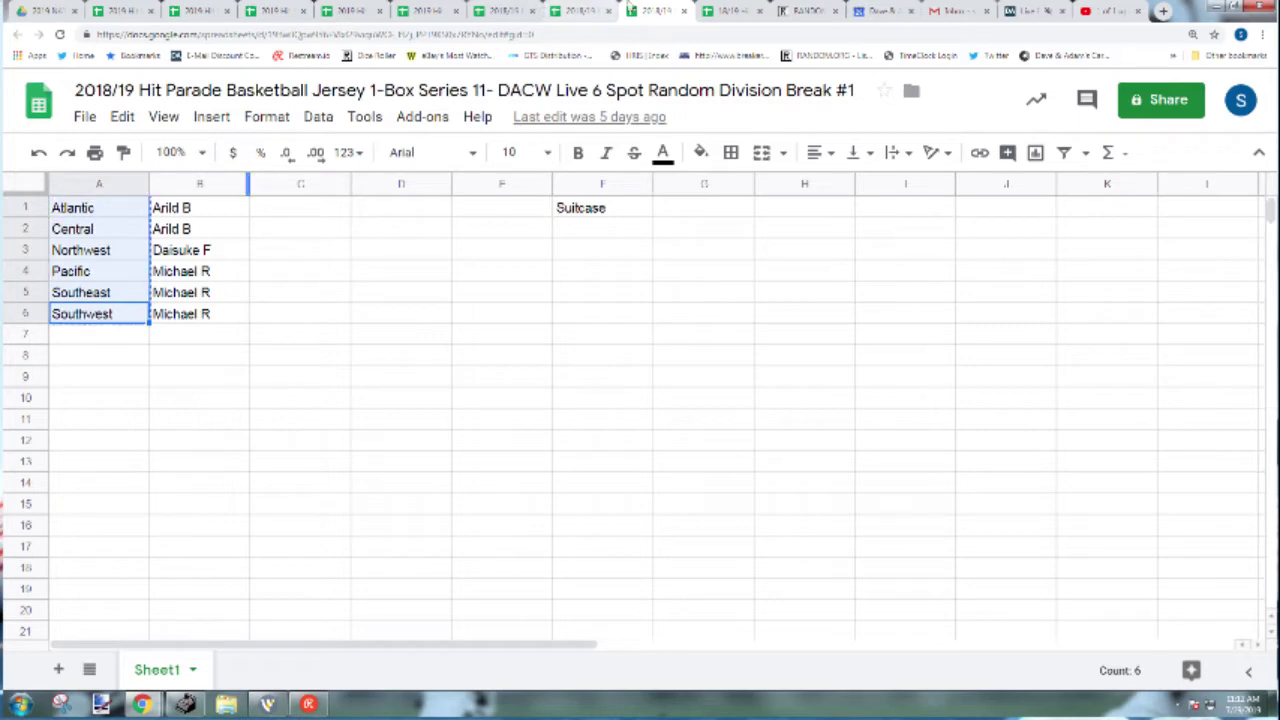
Step: Roll two virtual dice with RANDOM.ORG's Dice Roller for the division list
{"action": "left_click", "coordinate": [815, 8]}
{"action": "mouse_move", "coordinate": [283, 106]}
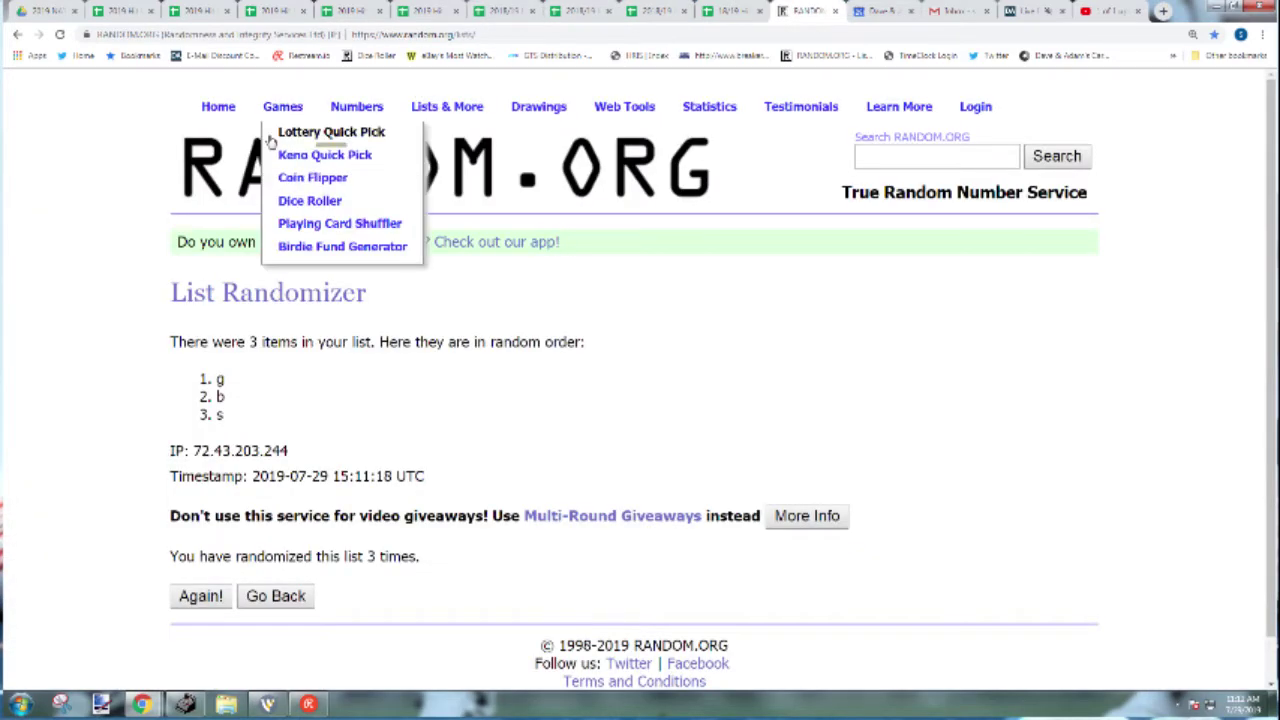
{"action": "left_click", "coordinate": [285, 200]}
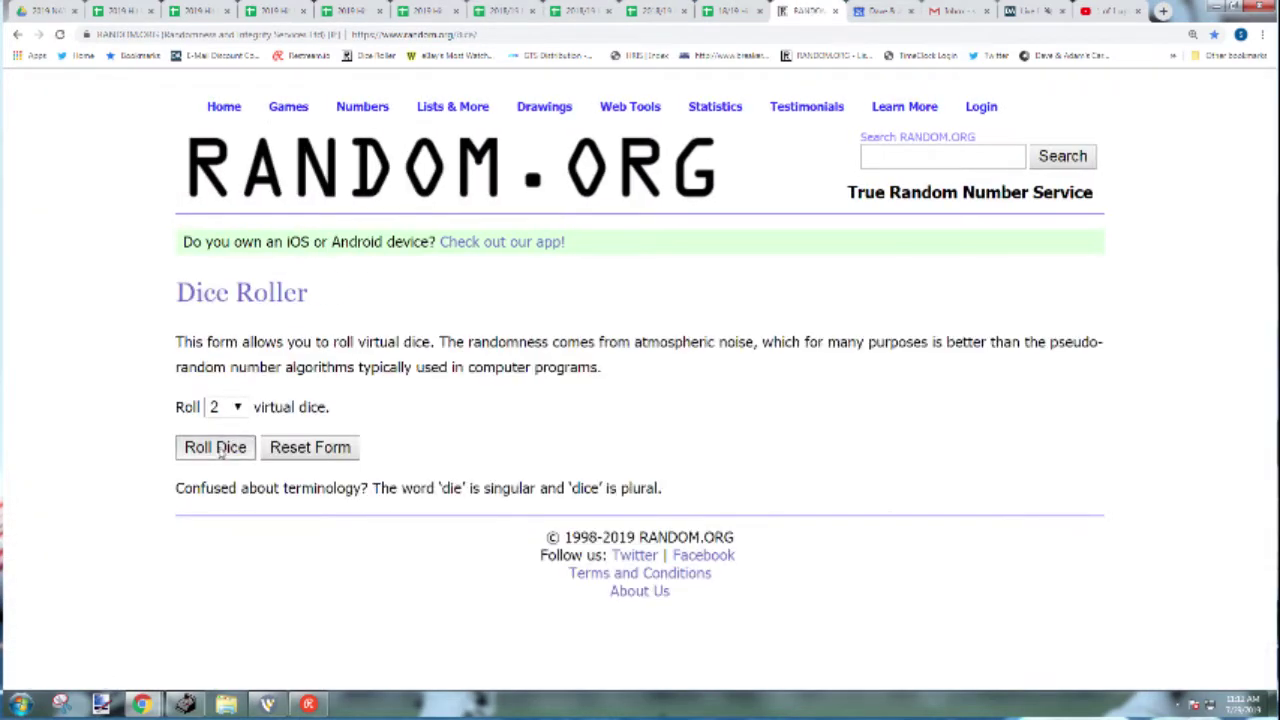
{"action": "left_click", "coordinate": [214, 449]}
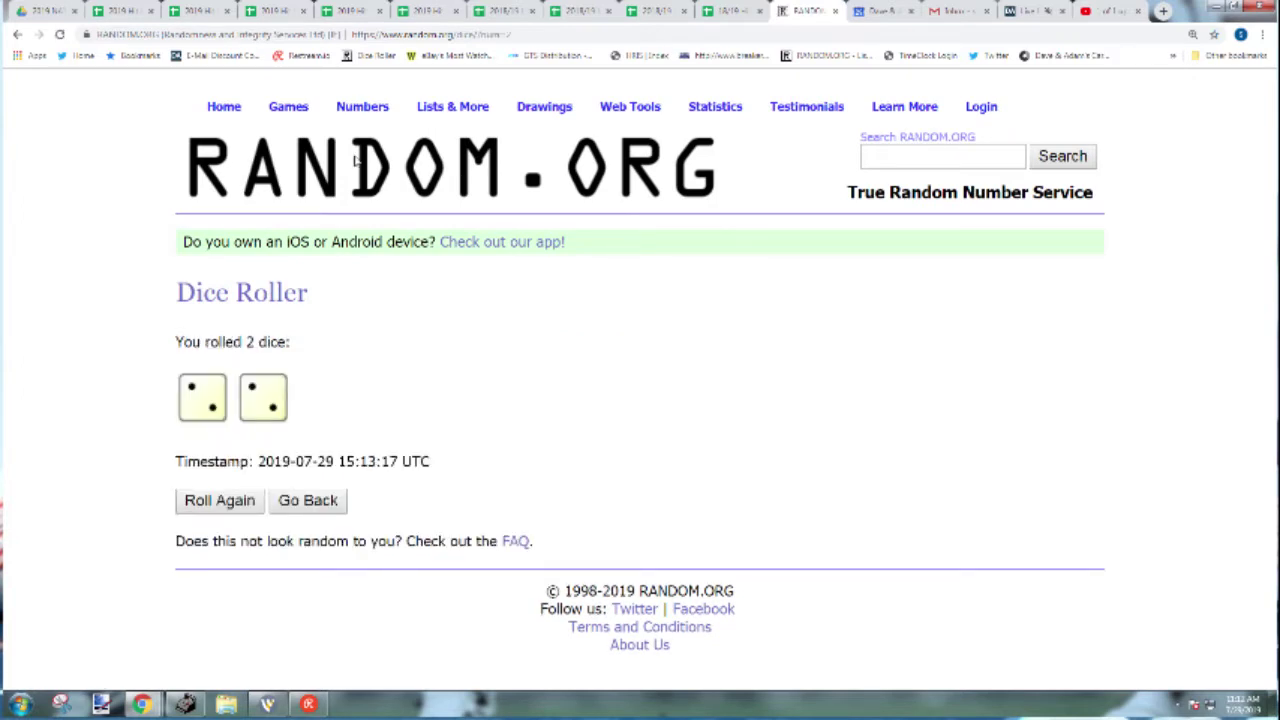
Step: Paste the six copied divisions into RANDOM.ORG's List Randomizer as a new list
{"action": "mouse_move", "coordinate": [452, 108]}
{"action": "left_click", "coordinate": [457, 131]}
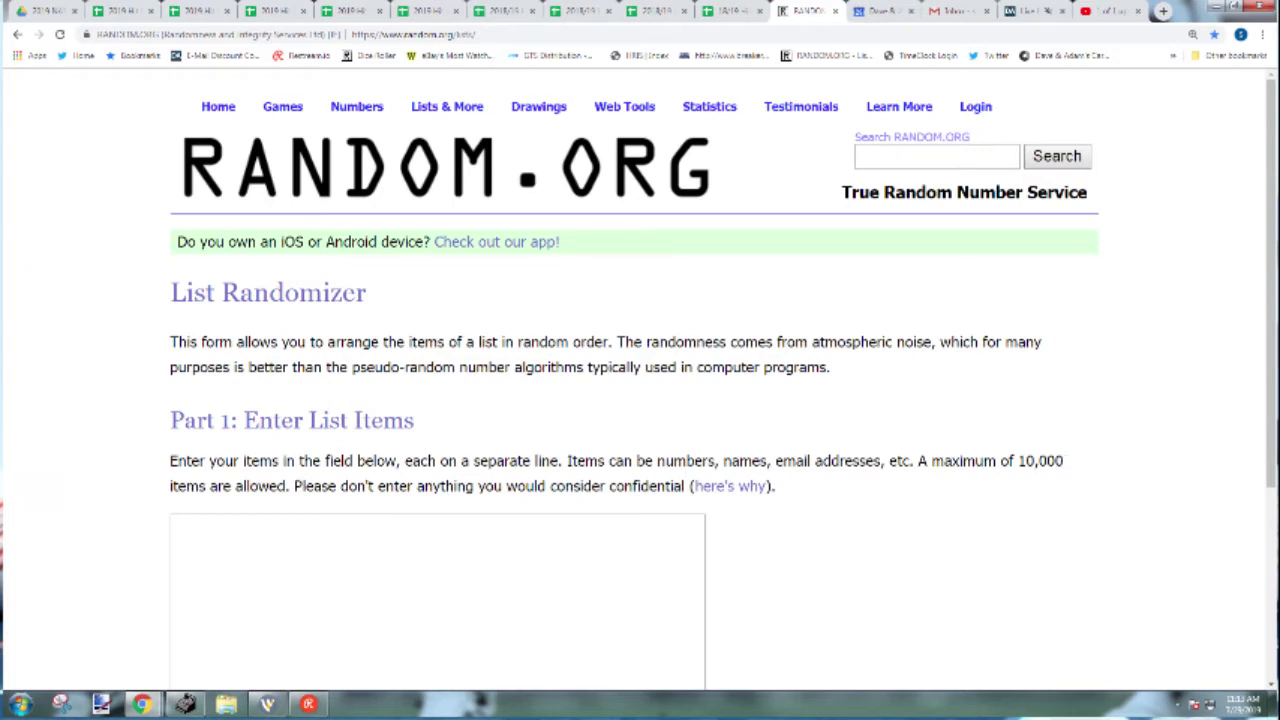
{"action": "left_click", "coordinate": [280, 567]}
{"action": "key", "text": "ctrl+v"}
{"action": "scroll", "coordinate": [150, 500], "scroll_direction": "down", "scroll_amount": 3}
Step: Randomize the division list four times in total
{"action": "left_click", "coordinate": [207, 548]}
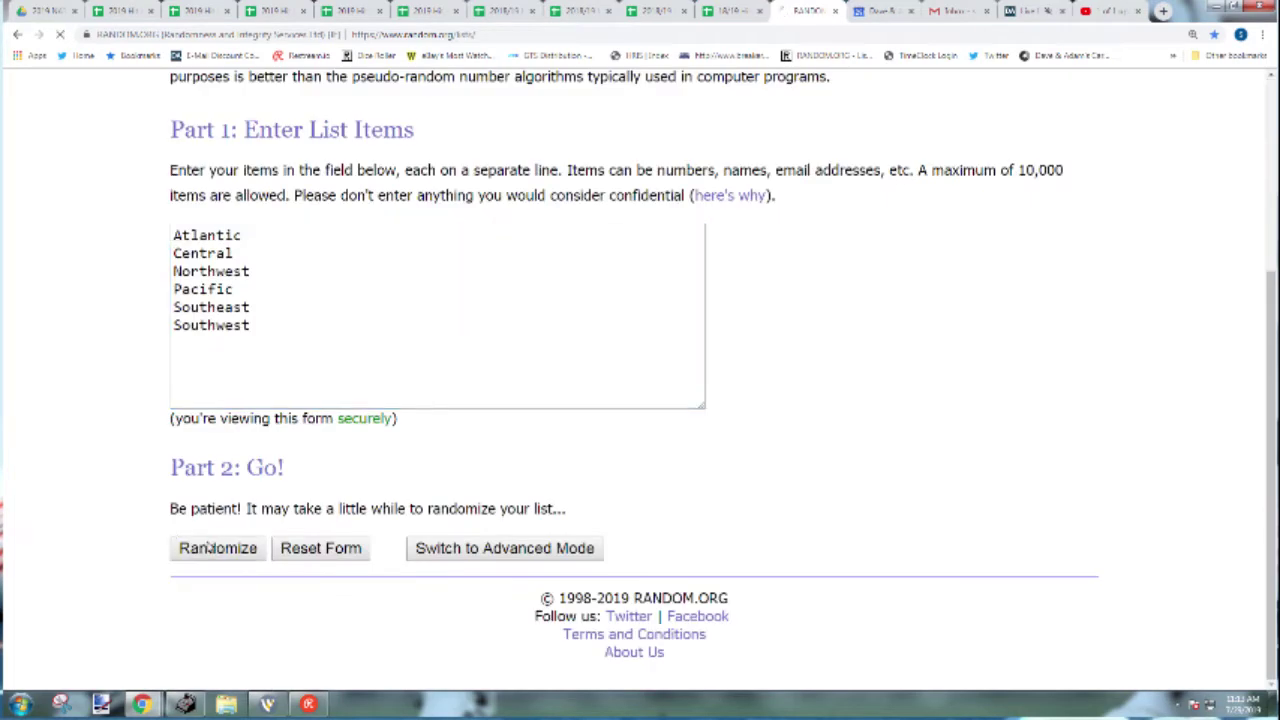
{"action": "left_click", "coordinate": [199, 649]}
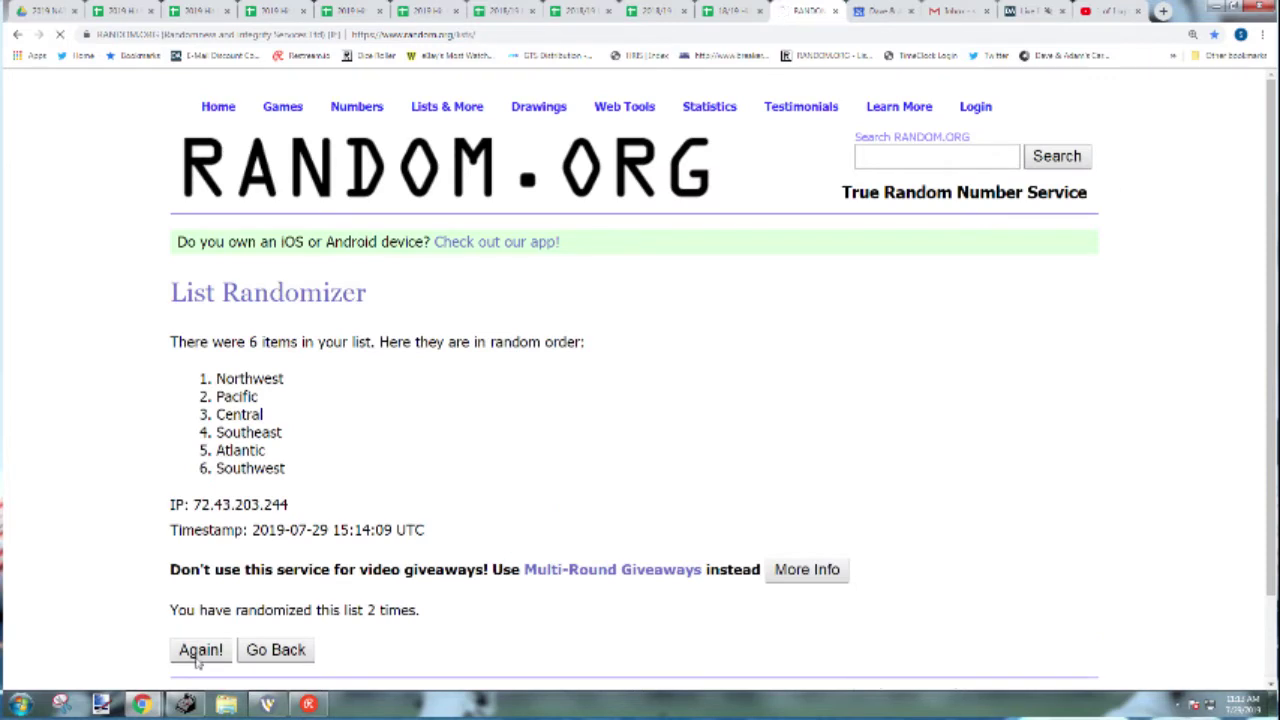
{"action": "left_click", "coordinate": [200, 651]}
{"action": "left_click", "coordinate": [200, 651]}
Step: Copy the six randomized divisions into D1:D6 of the Jersey Series 11 break spreadsheet
{"action": "left_click_drag", "start_coordinate": [212, 376], "coordinate": [286, 466]}
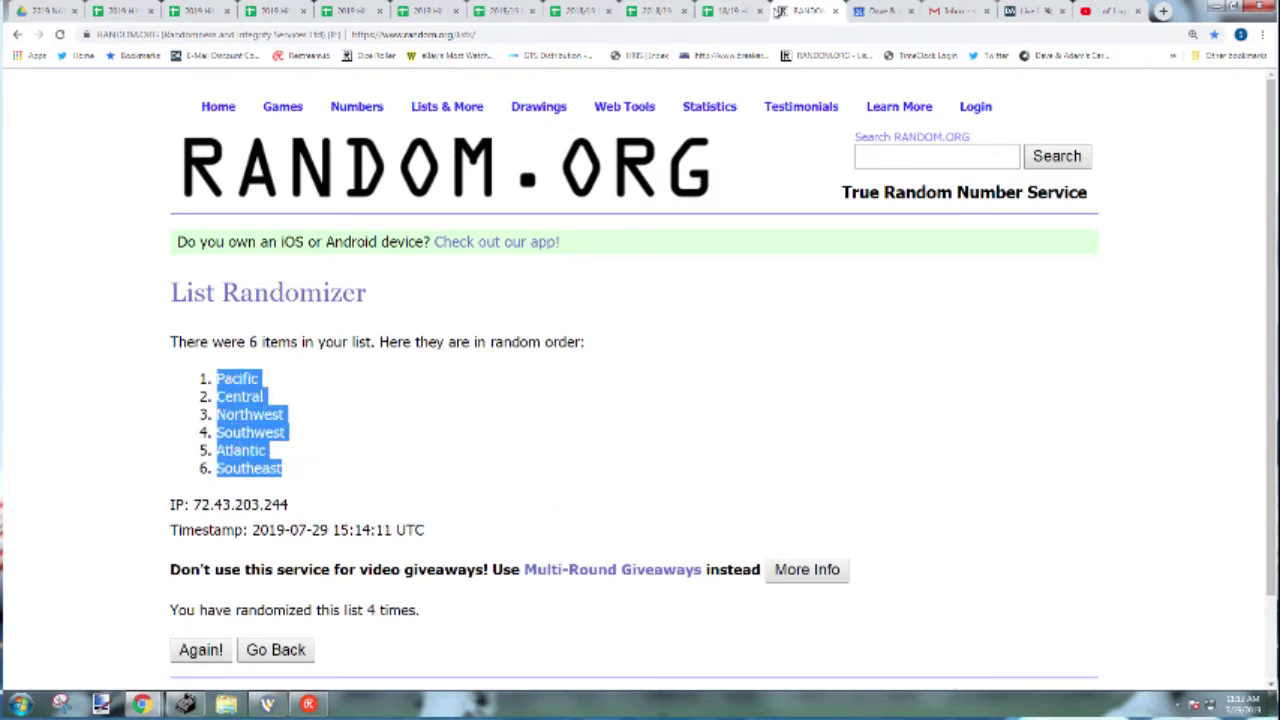
{"action": "key", "text": "ctrl+c"}
{"action": "left_click", "coordinate": [655, 11]}
{"action": "left_click", "coordinate": [395, 208]}
{"action": "key", "text": "ctrl+v"}
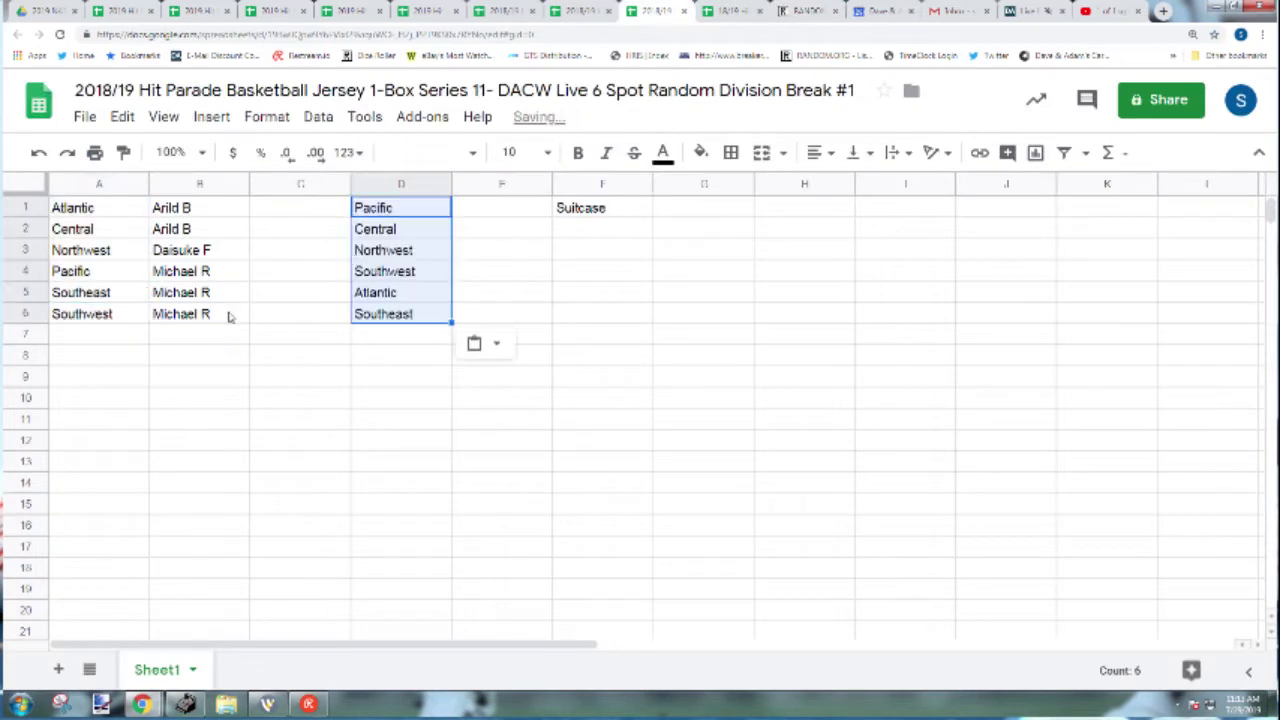
Step: Copy the participants in B1:B6 and move the "Suitcase" label from F1 to H1
{"action": "left_click_drag", "start_coordinate": [228, 316], "coordinate": [211, 211]}
{"action": "key", "text": "ctrl+c"}
{"action": "left_click", "coordinate": [628, 208]}
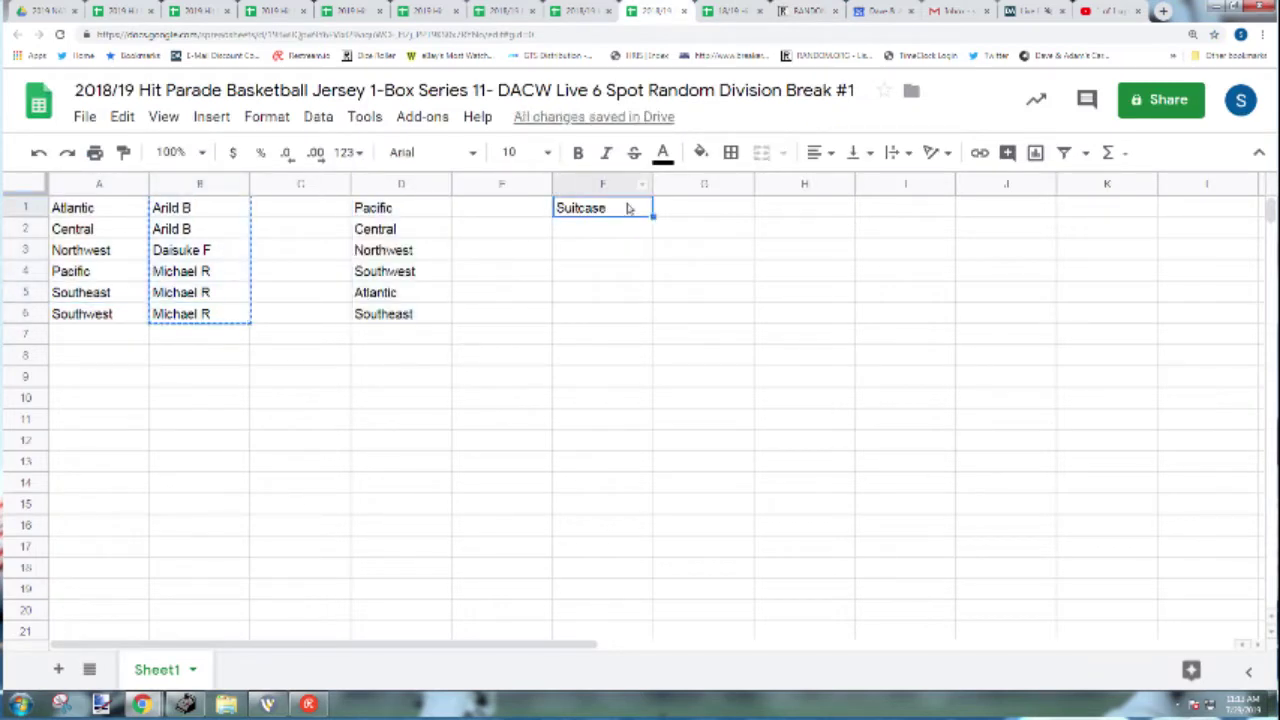
{"action": "left_click_drag", "start_coordinate": [628, 208], "coordinate": [800, 202]}
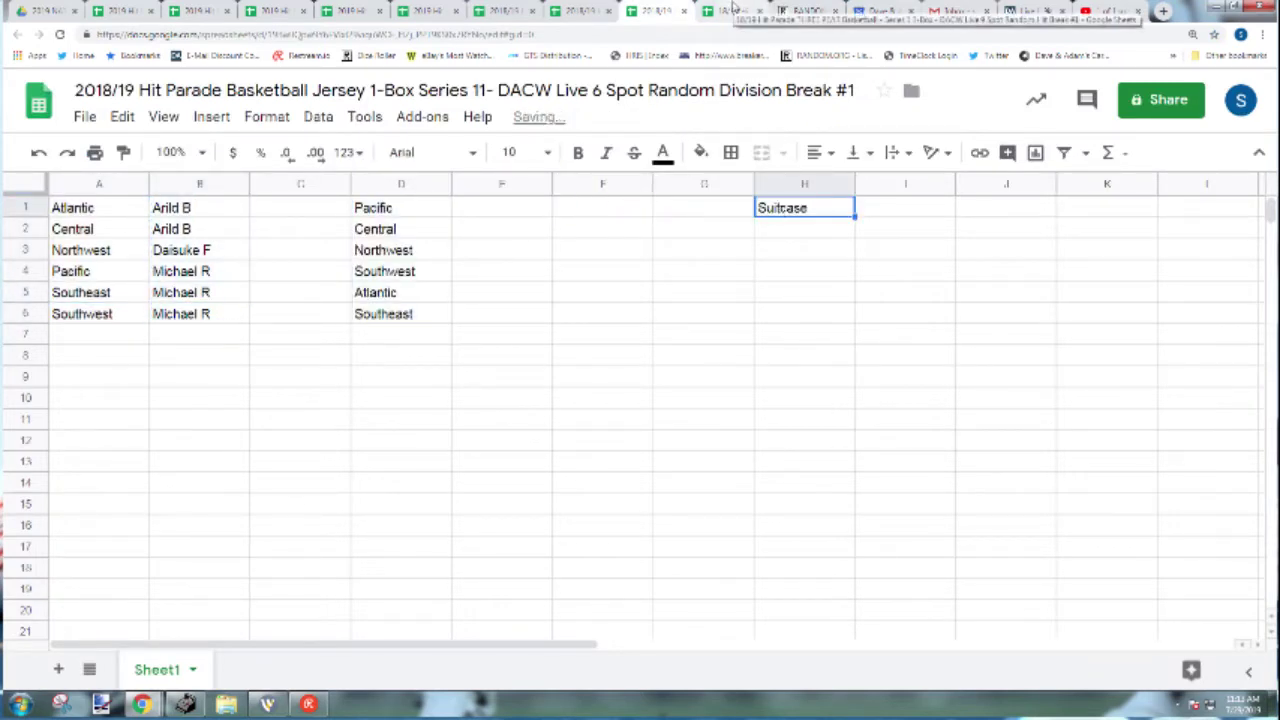
Step: Return to RANDOM.ORG and roll two virtual dice for the participant list
{"action": "left_click", "coordinate": [735, 9]}
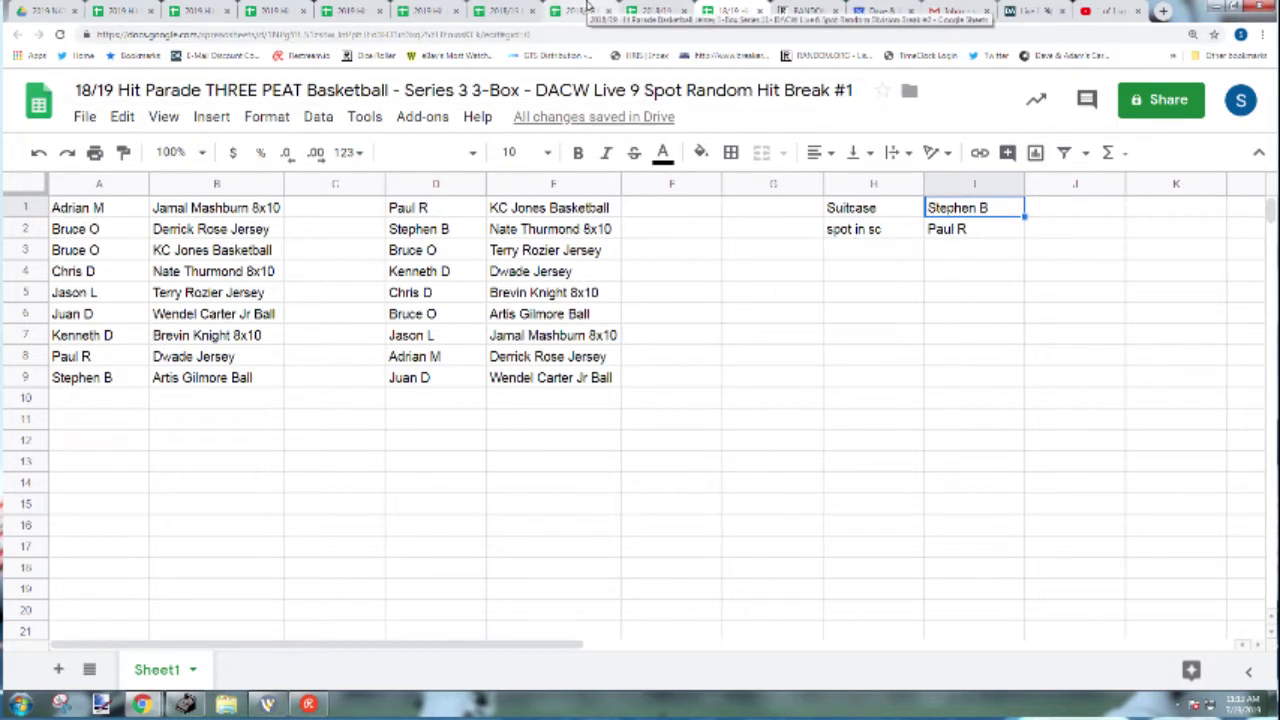
{"action": "left_click", "coordinate": [805, 10]}
{"action": "mouse_move", "coordinate": [283, 106]}
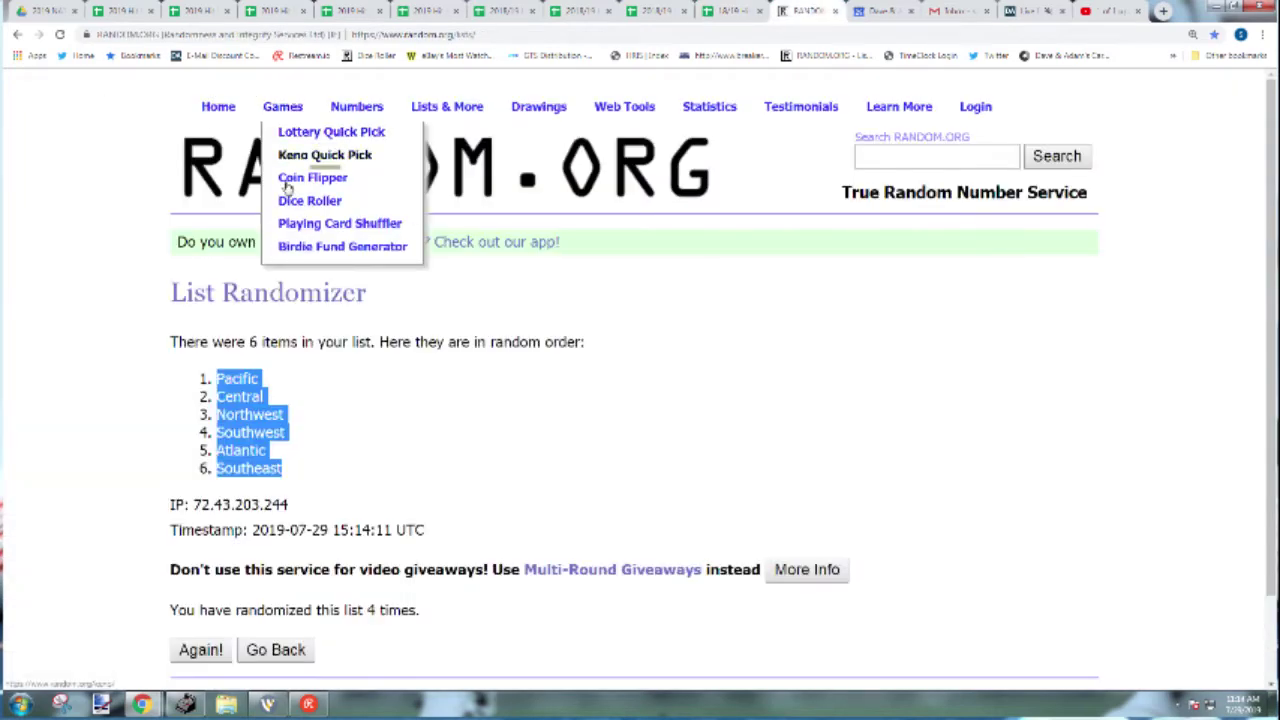
{"action": "left_click", "coordinate": [290, 201]}
{"action": "left_click", "coordinate": [242, 452]}
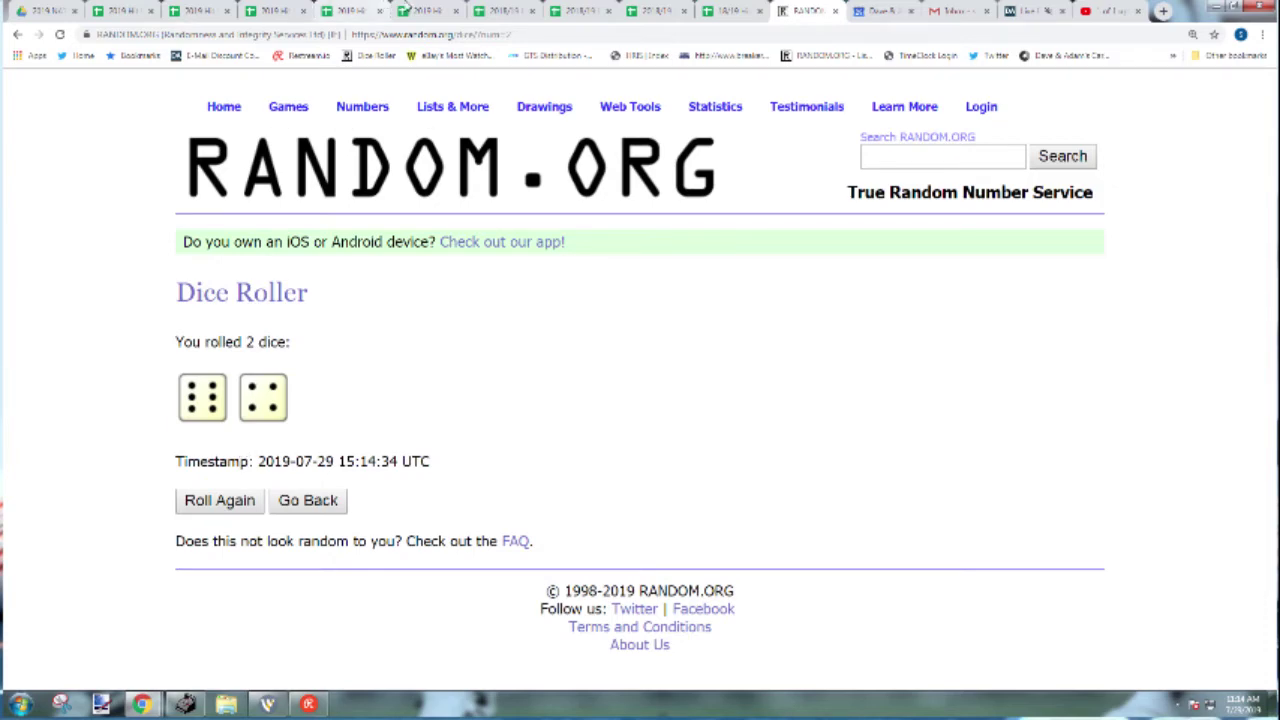
Step: Paste the six copied participants into RANDOM.ORG's List Randomizer as a new list
{"action": "mouse_move", "coordinate": [452, 106]}
{"action": "left_click", "coordinate": [478, 134]}
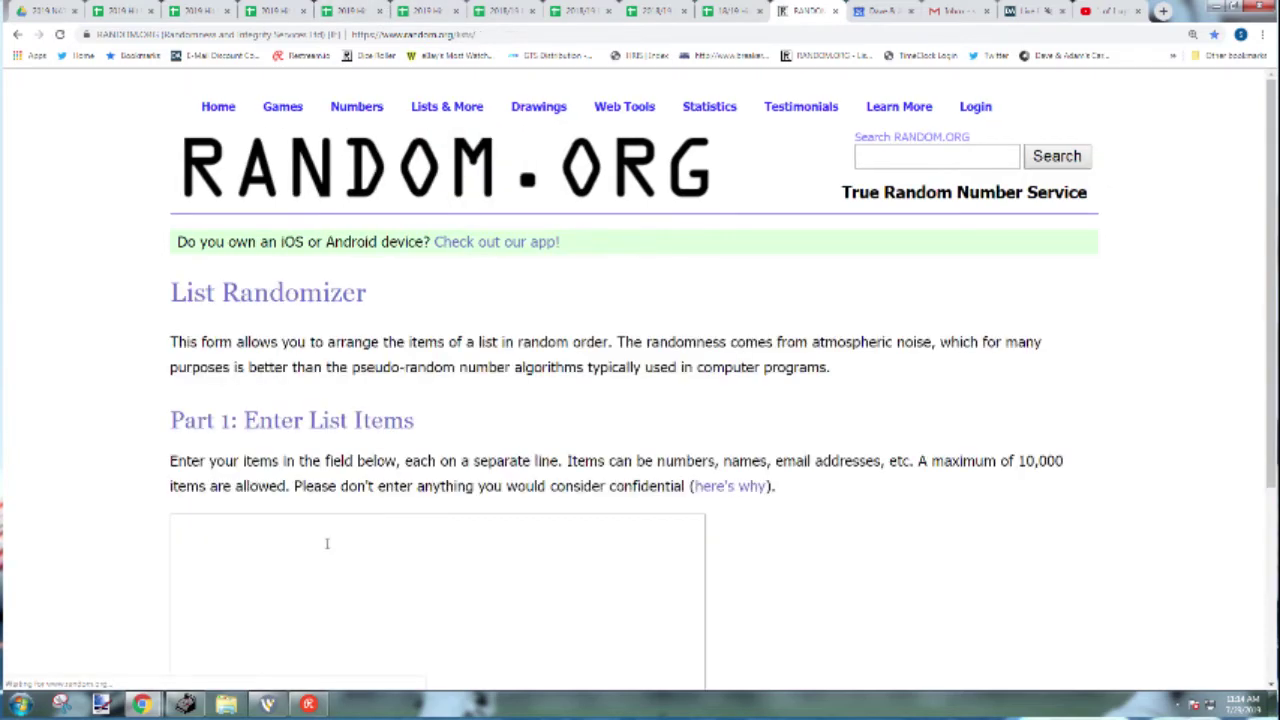
{"action": "left_click", "coordinate": [326, 543]}
{"action": "key", "text": "ctrl+v"}
{"action": "scroll", "coordinate": [200, 548], "scroll_direction": "down", "scroll_amount": 4}
Step: Randomize the list of six participants ten times in total
{"action": "left_click", "coordinate": [197, 553]}
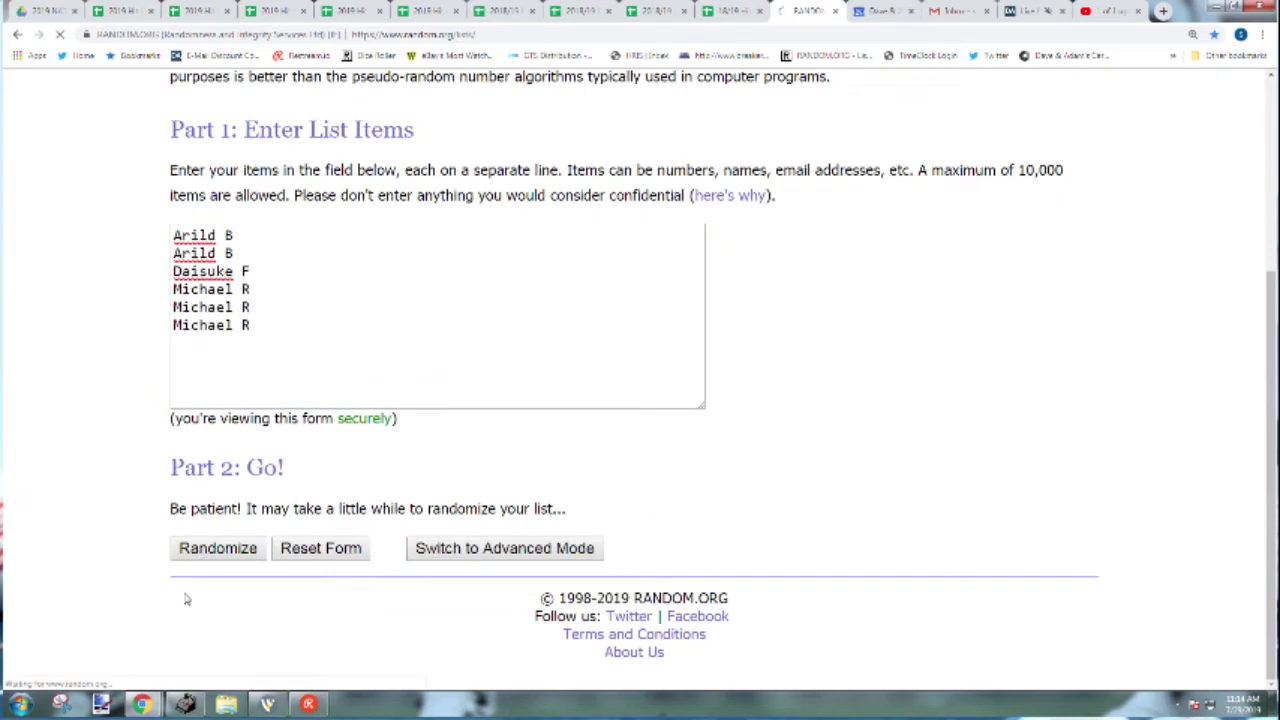
{"action": "left_click", "coordinate": [196, 608]}
{"action": "left_click", "coordinate": [197, 649]}
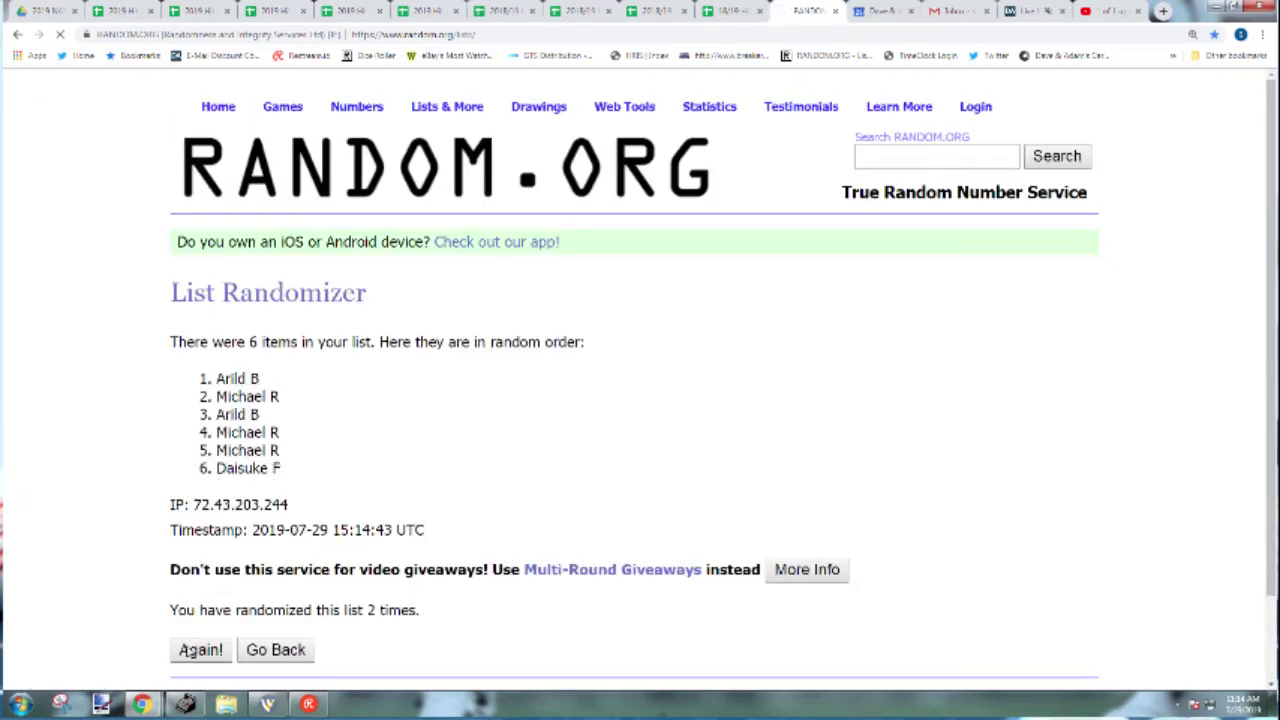
{"action": "left_click", "coordinate": [197, 649]}
{"action": "left_click", "coordinate": [197, 655]}
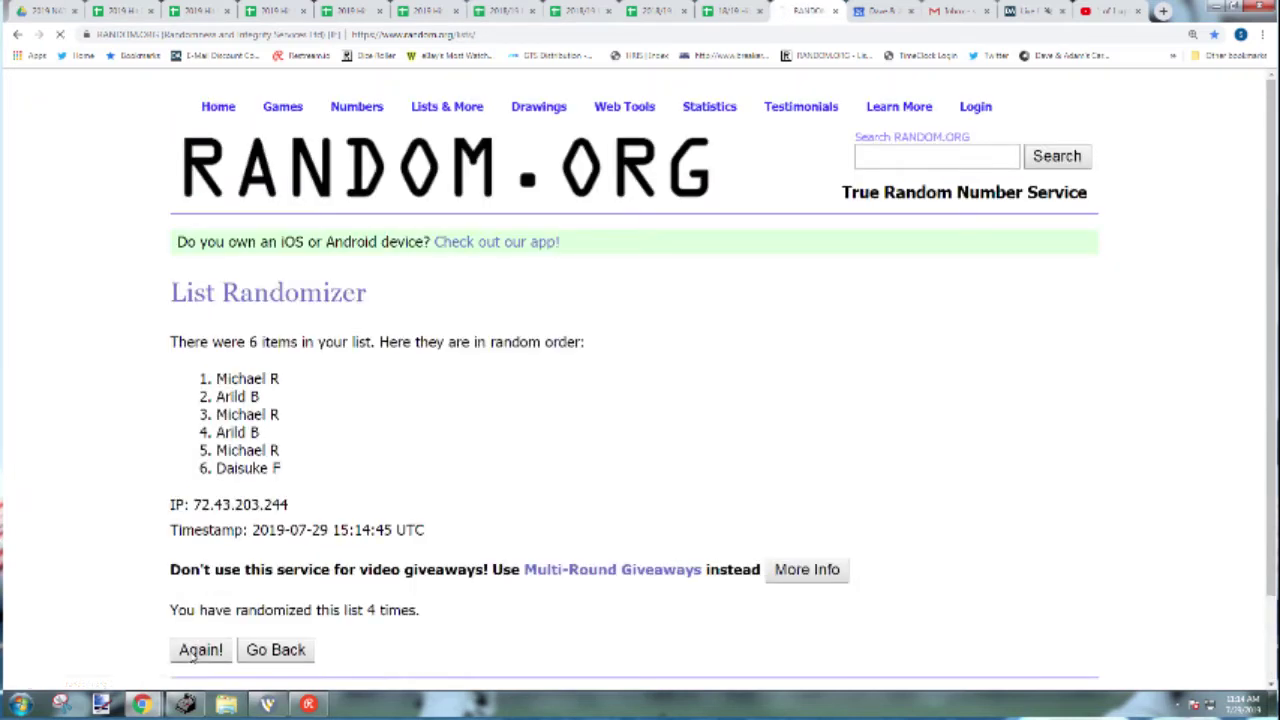
{"action": "left_click", "coordinate": [197, 655]}
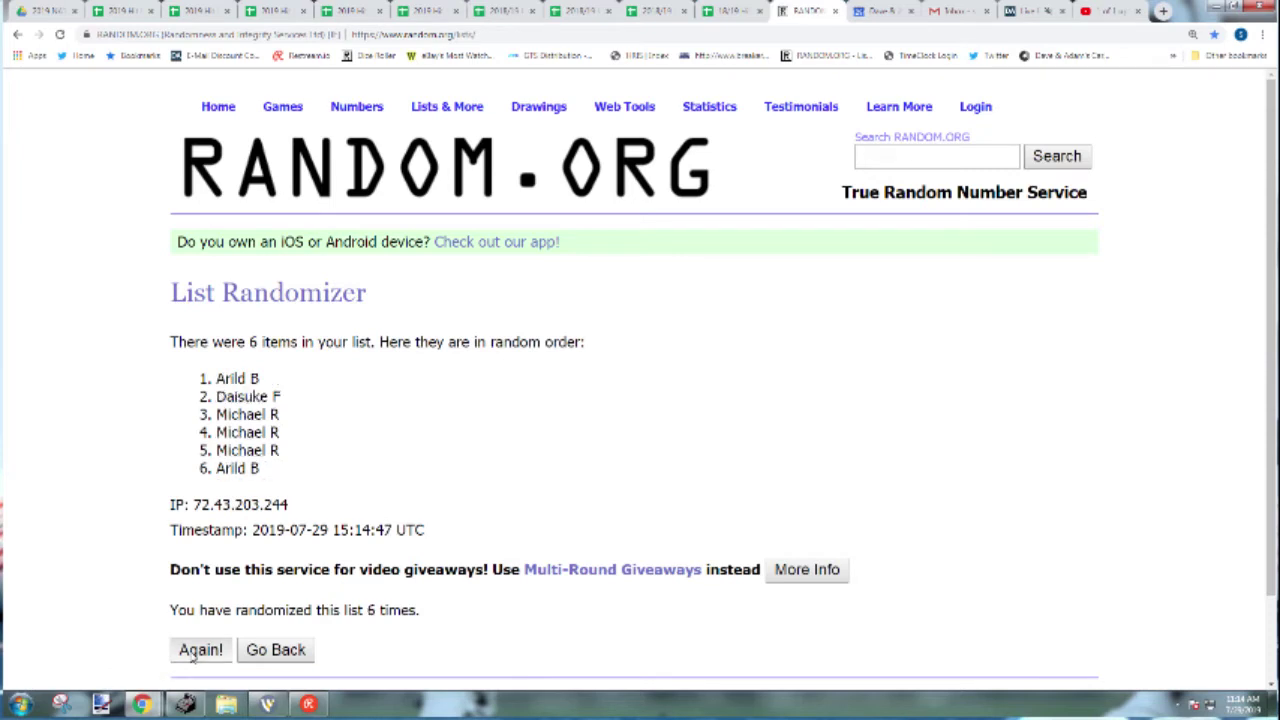
{"action": "left_click", "coordinate": [195, 652]}
{"action": "left_click", "coordinate": [195, 652]}
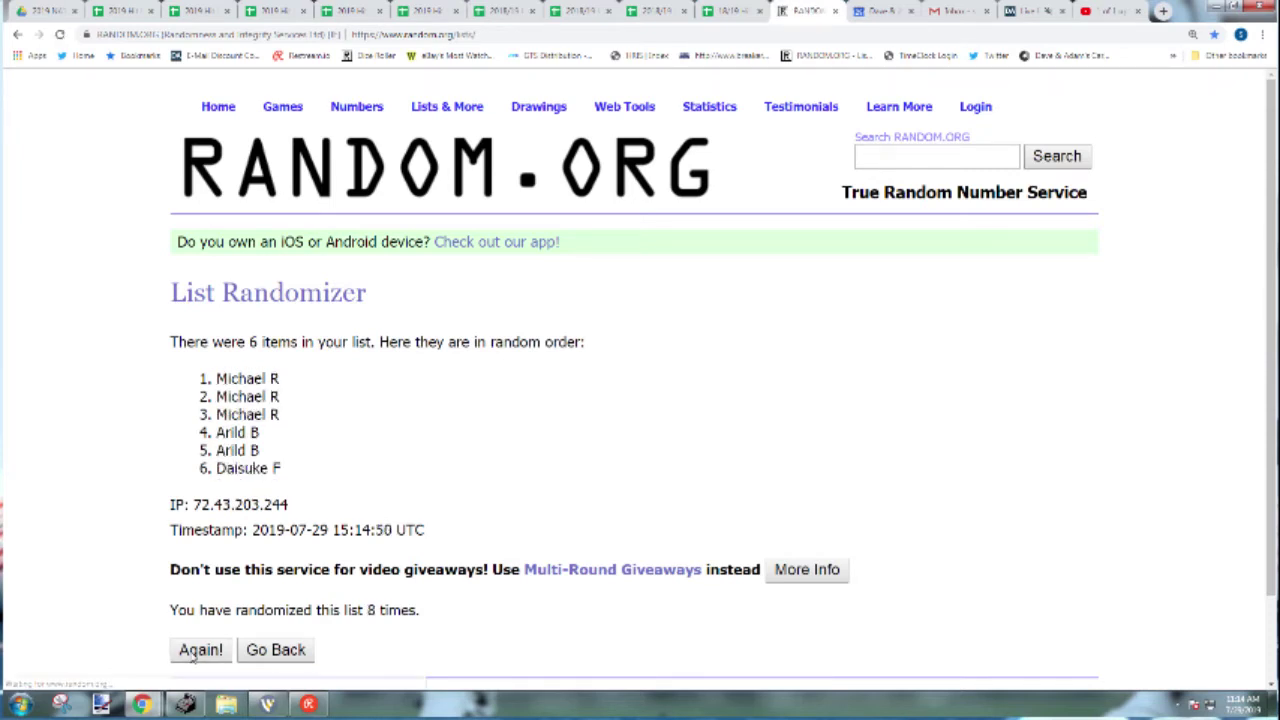
{"action": "left_click", "coordinate": [195, 652]}
{"action": "left_click", "coordinate": [196, 655]}
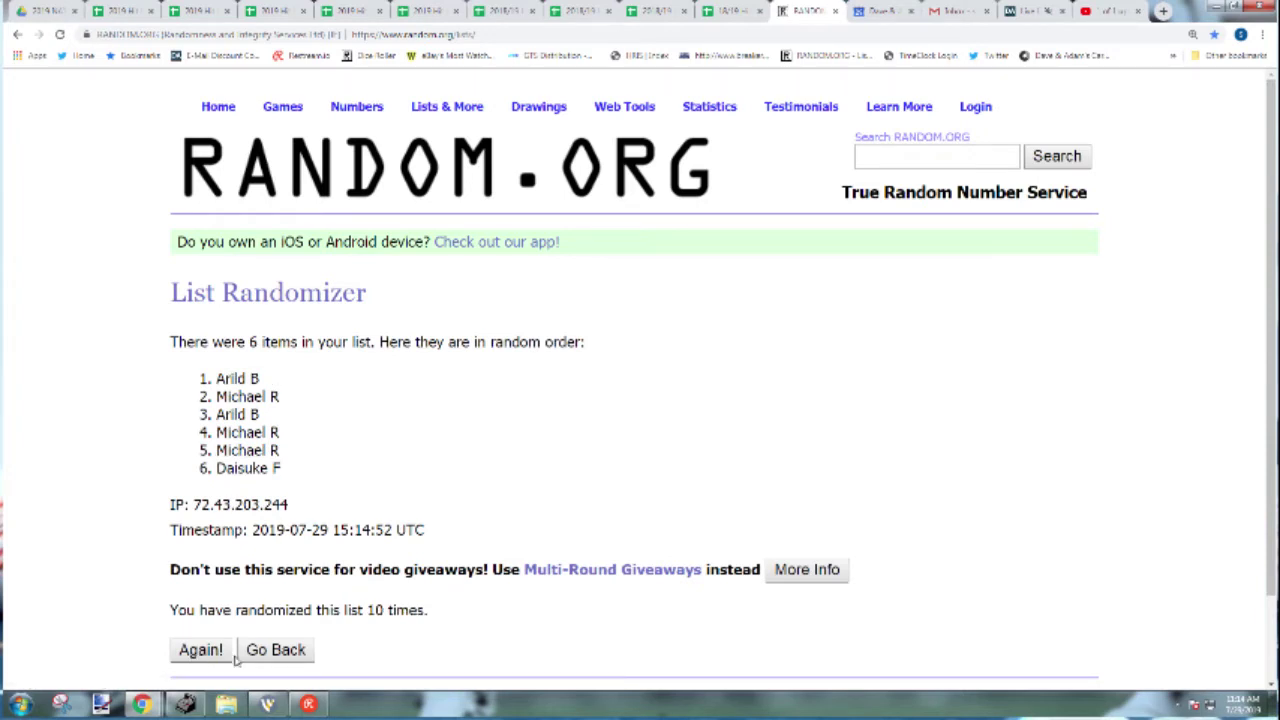
Step: Copy the six randomized participants into E1:E6 of the Jersey Series 11 break spreadsheet, beside the randomized divisions
{"action": "left_click_drag", "start_coordinate": [216, 376], "coordinate": [291, 465]}
{"action": "key", "text": "ctrl+c"}
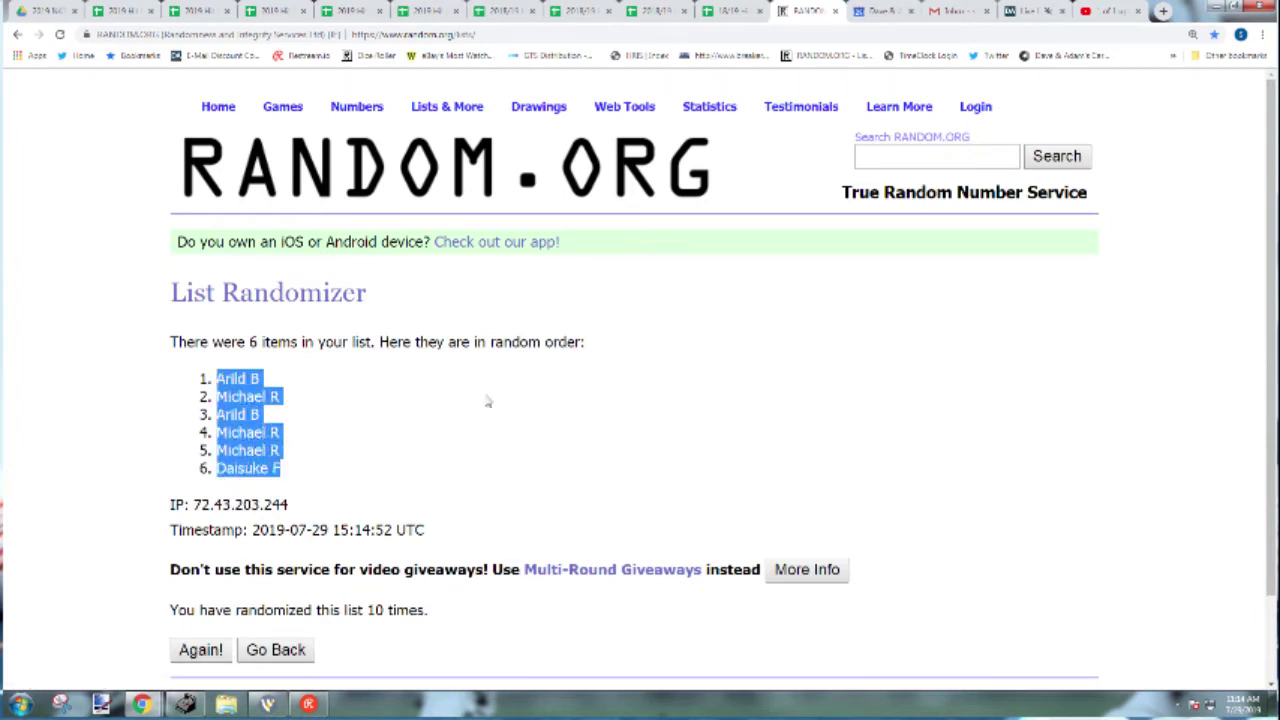
{"action": "left_click", "coordinate": [665, 9]}
{"action": "left_click", "coordinate": [506, 214]}
{"action": "key", "text": "ctrl+v"}
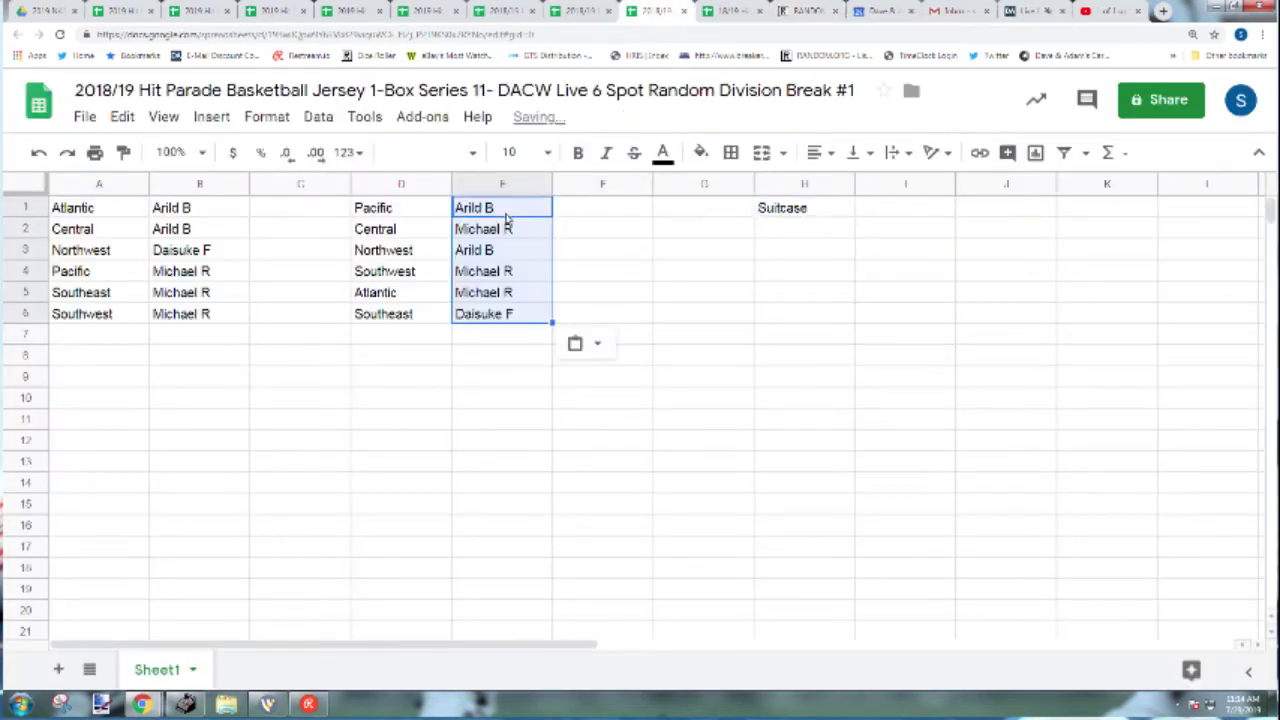
Step: Review each division and its assigned participant down D1:E6
{"action": "key", "text": "Down"}
{"action": "key", "text": "Down"}
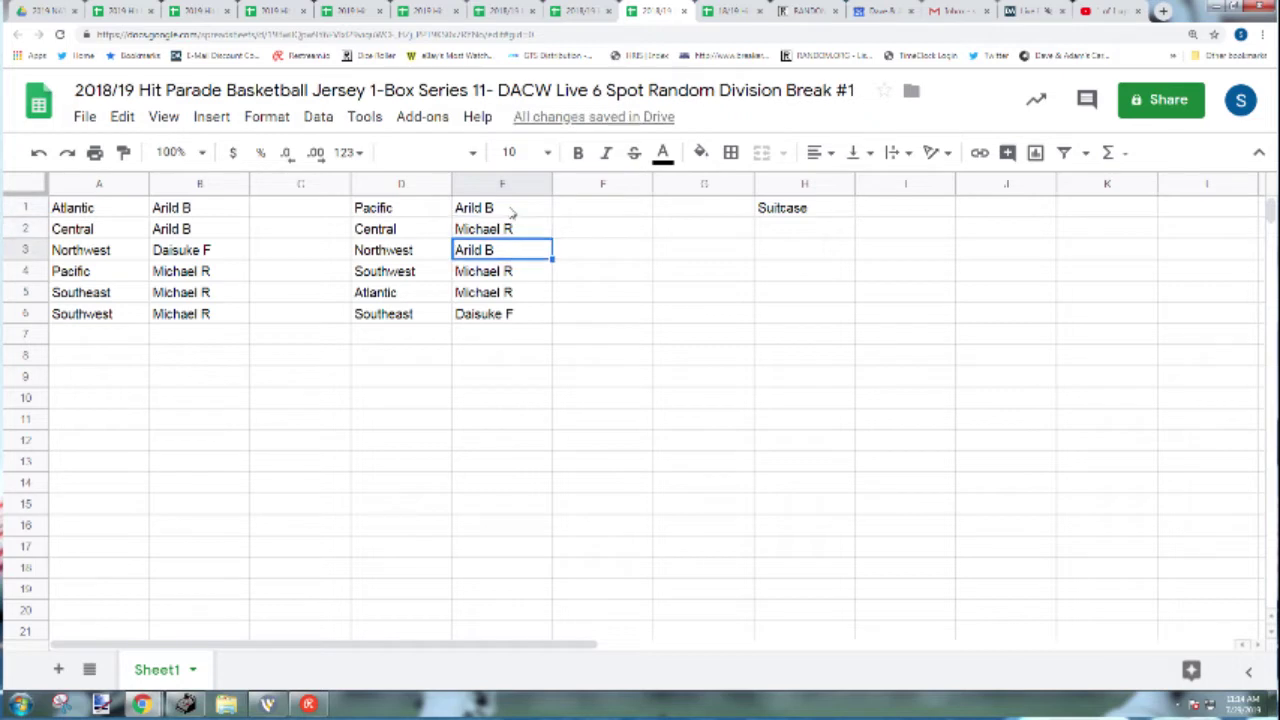
{"action": "key", "text": "Down"}
{"action": "key", "text": "Down"}
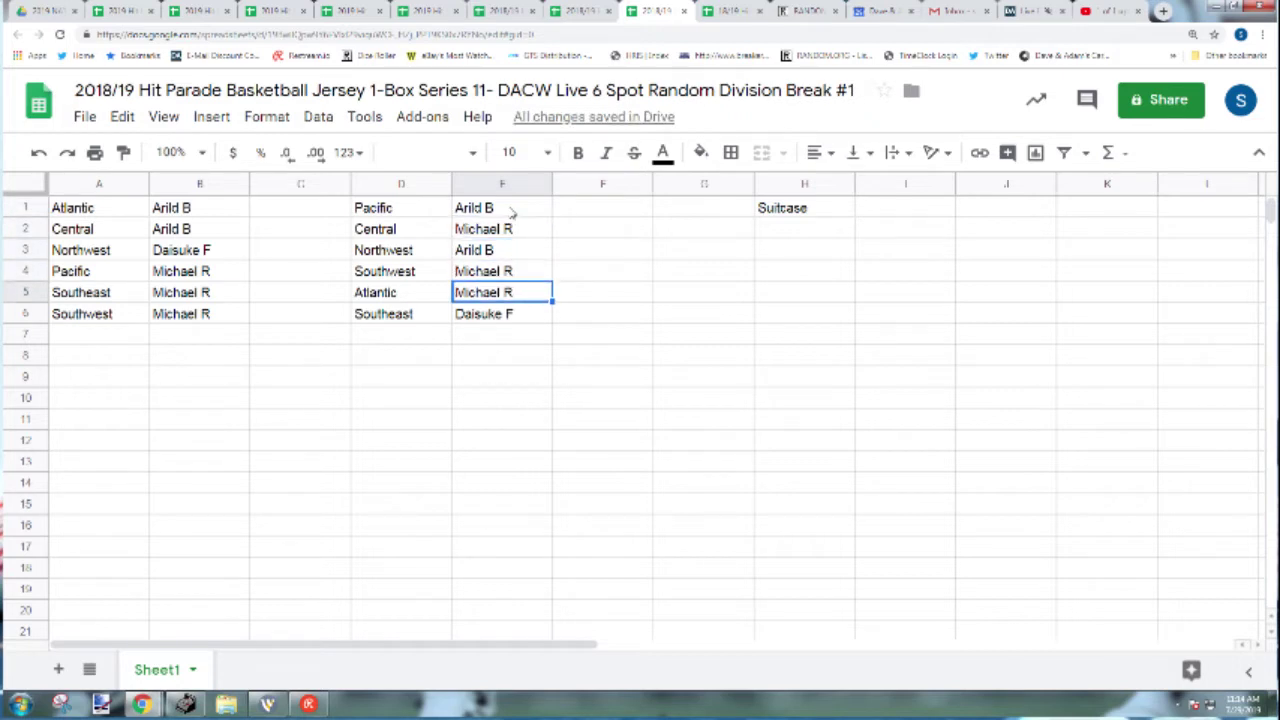
{"action": "key", "text": "Down"}
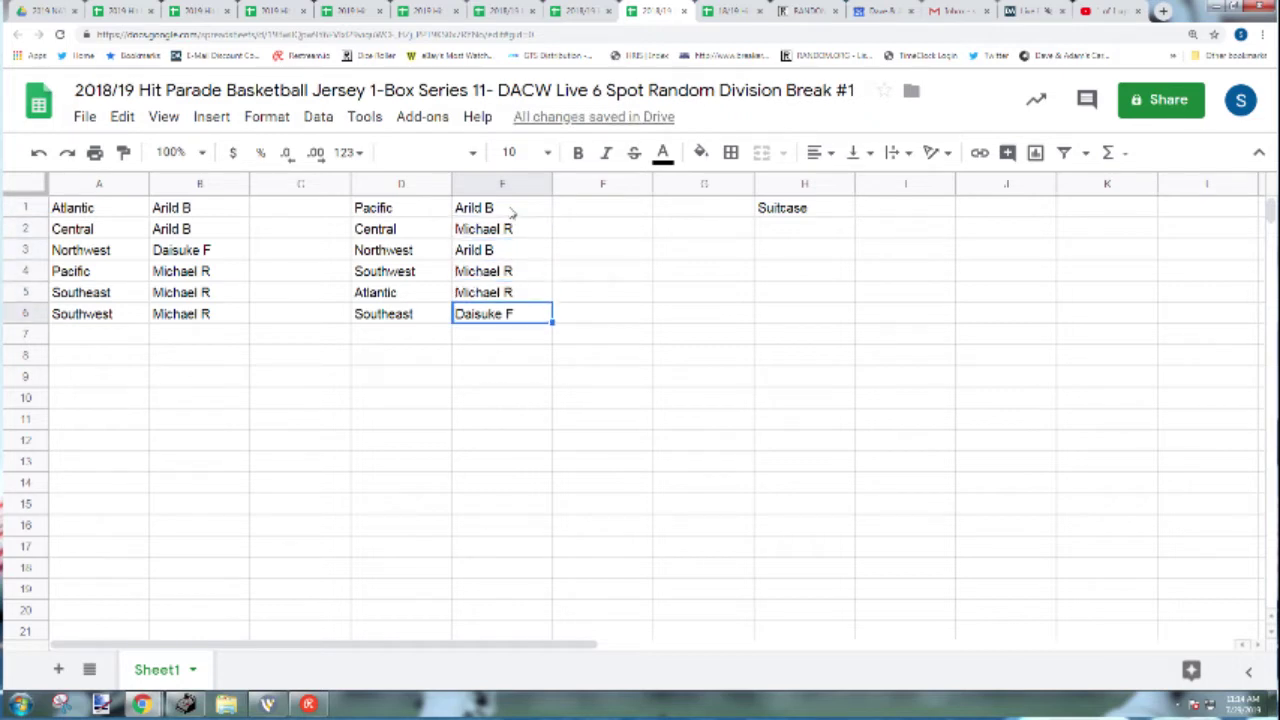